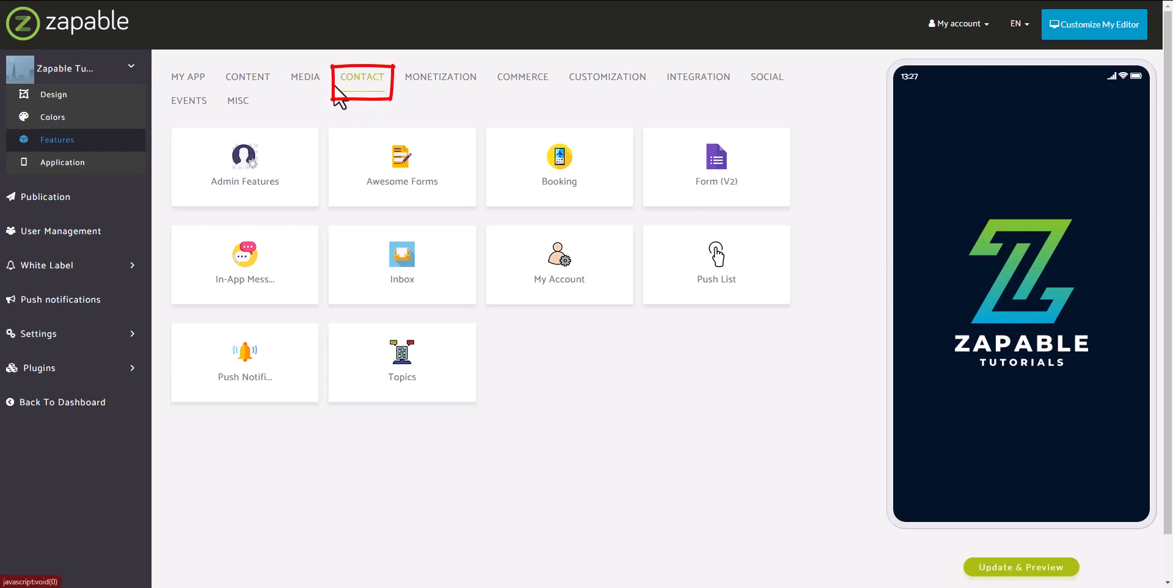
Show the Contact category of features and point at the Booking card
mouse_move(507, 160)
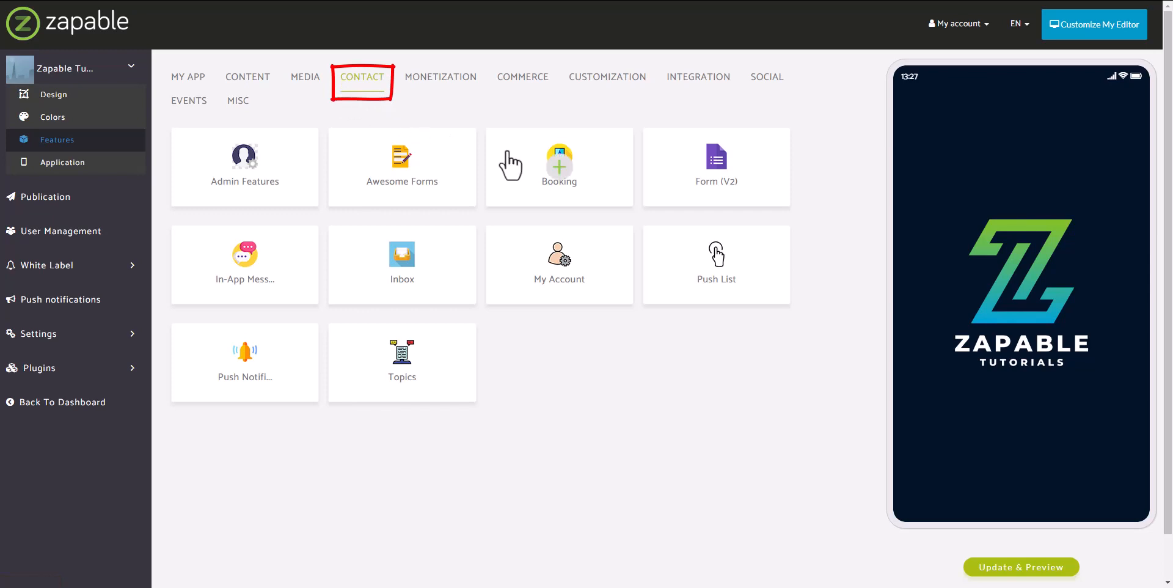
Add the Booking feature to the app from its card
left_click(559, 172)
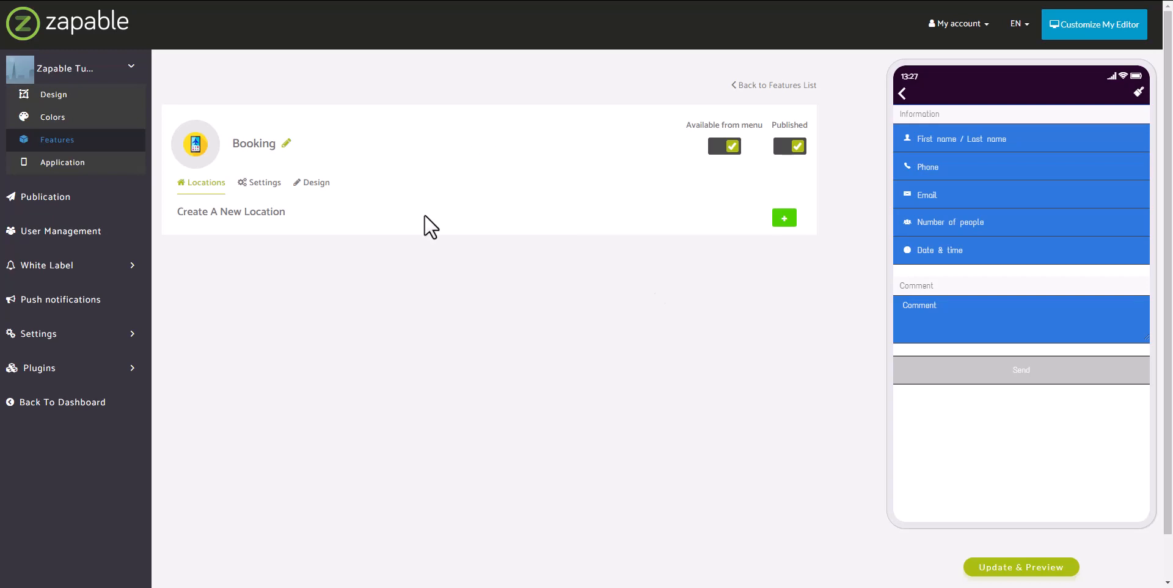
Save a new location named California with its booking e-mail address
left_click(784, 220)
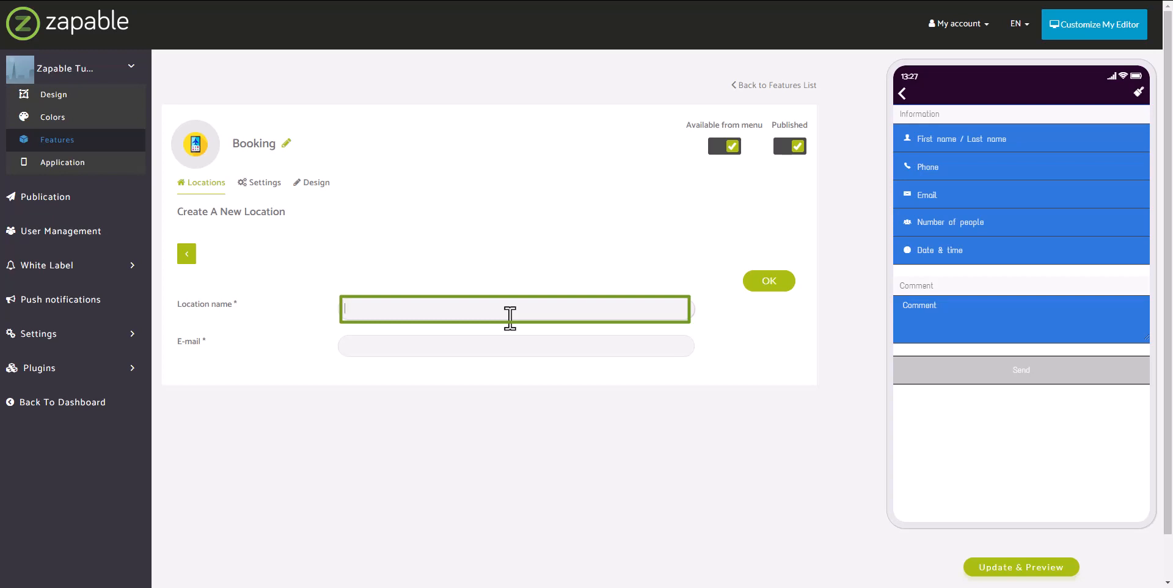
type("California")
key("Tab")
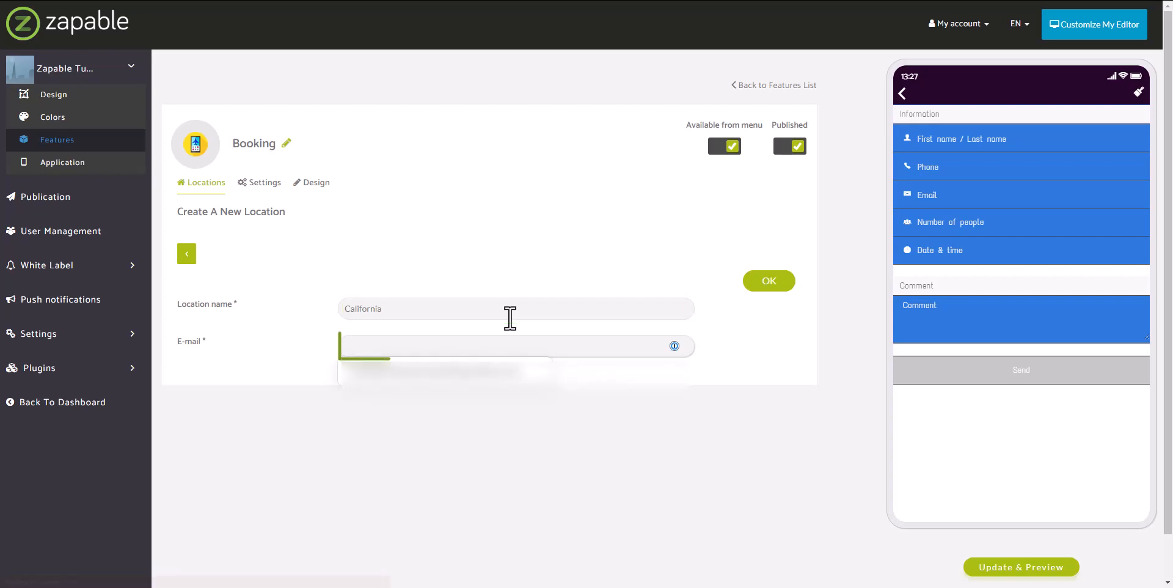
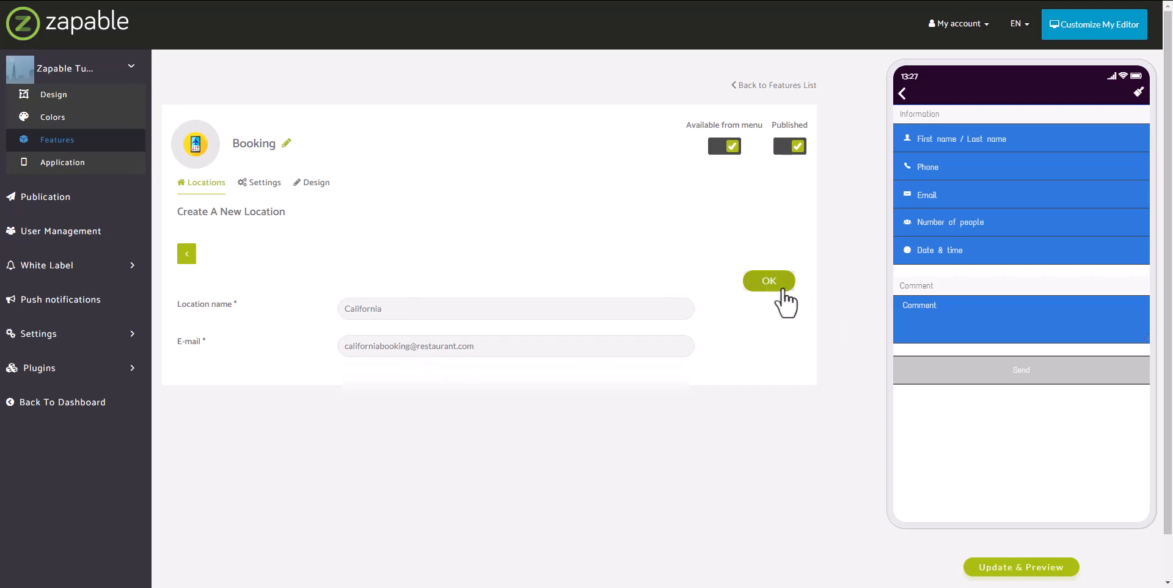
left_click_drag(515, 346, 342, 351)
key("ctrl+c")
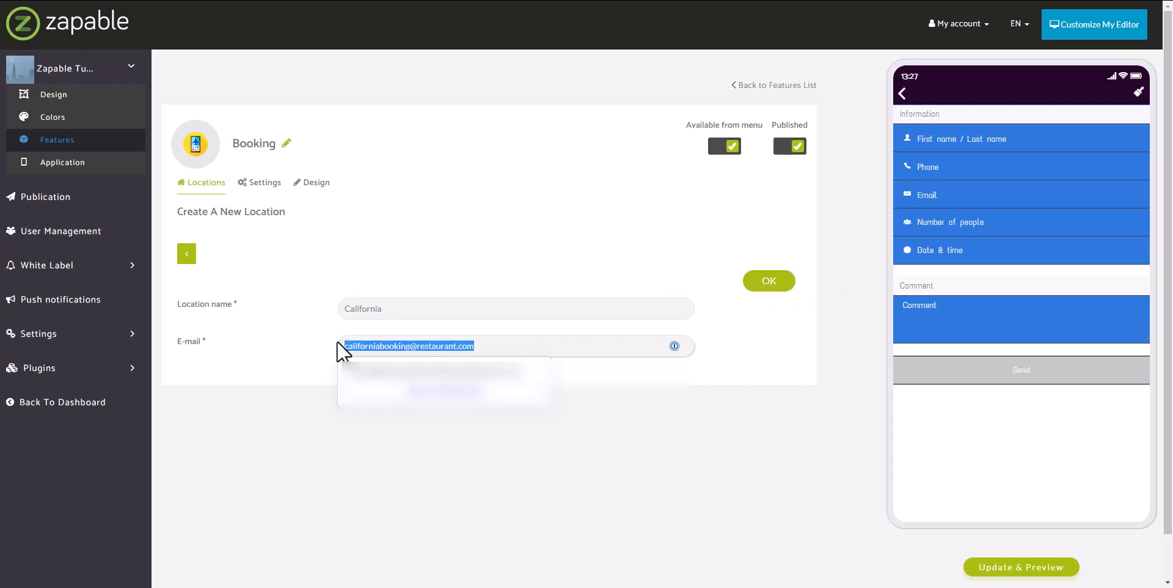
left_click(733, 446)
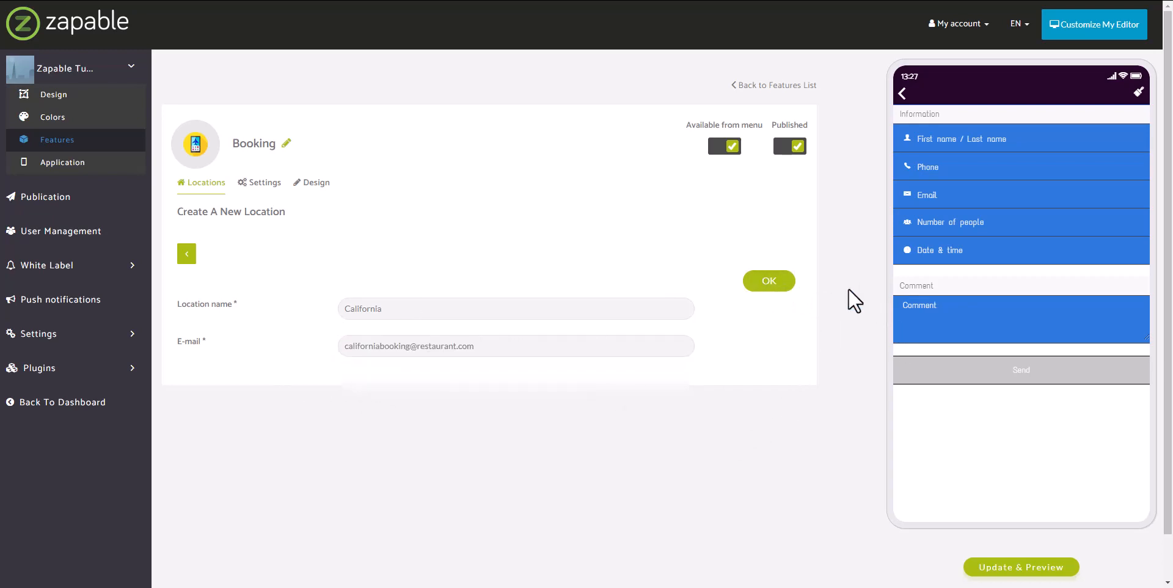
left_click(769, 282)
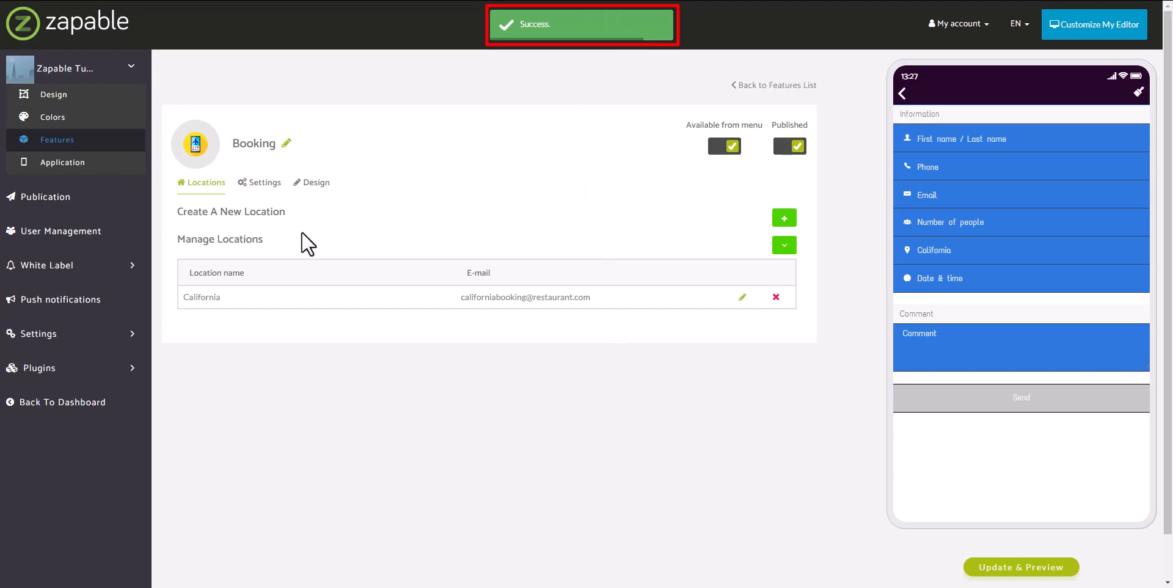
Save a Florida location, editing the pasted California e-mail into the Florida address
left_click(784, 219)
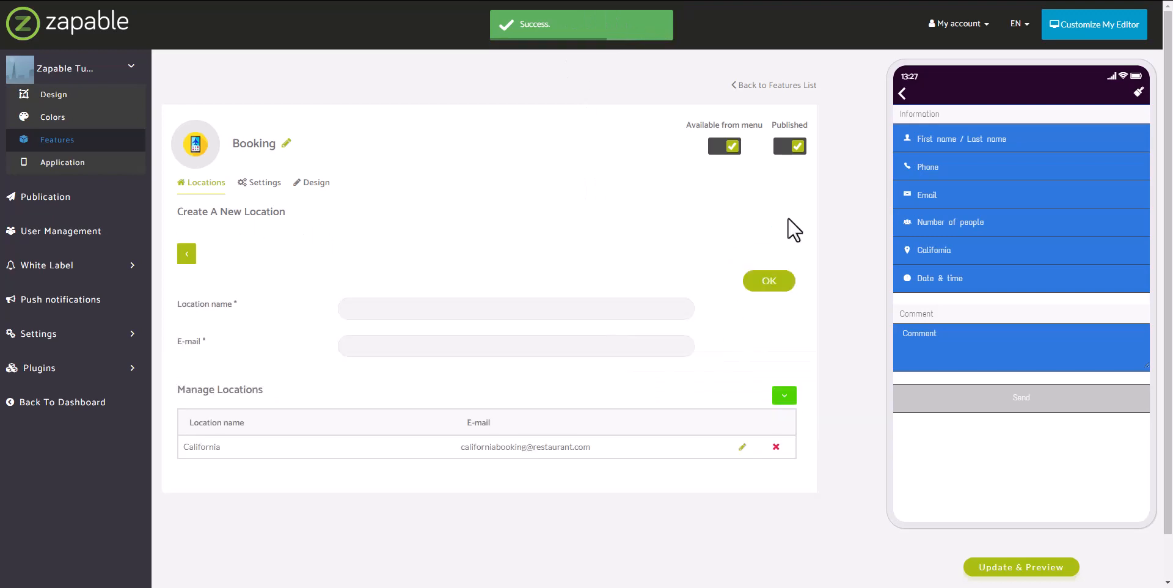
left_click(532, 313)
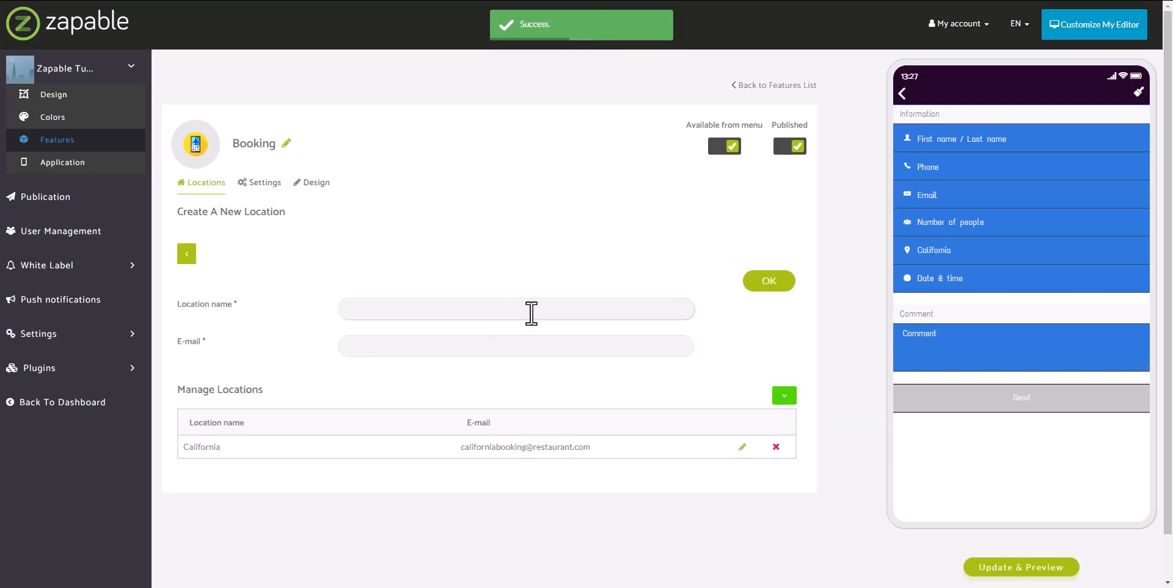
type("Floriada")
key("Tab")
key("ctrl+v")
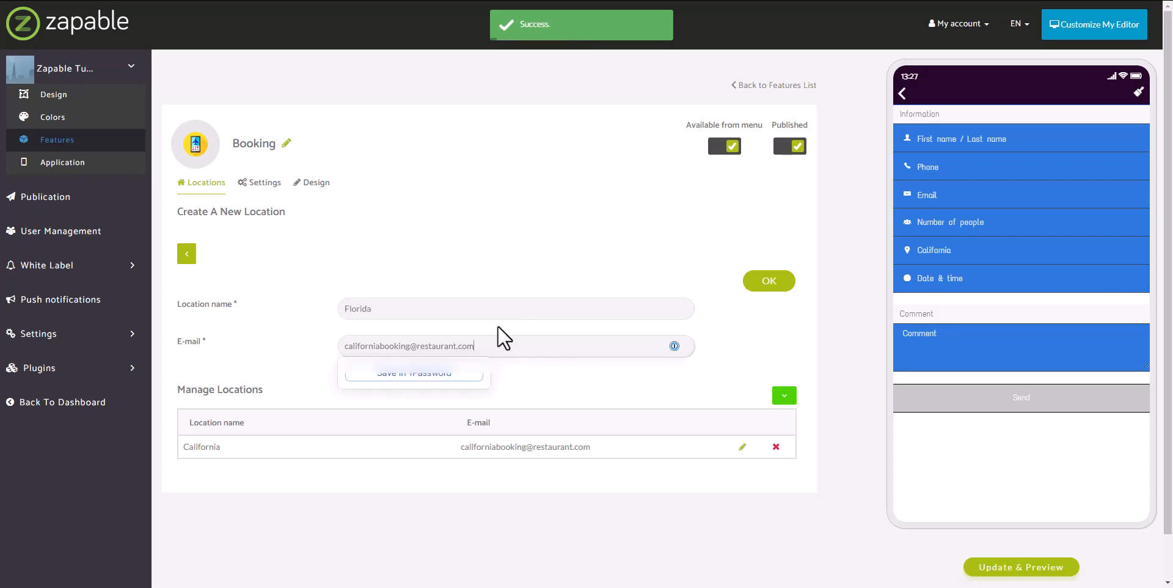
left_click_drag(380, 346, 296, 350)
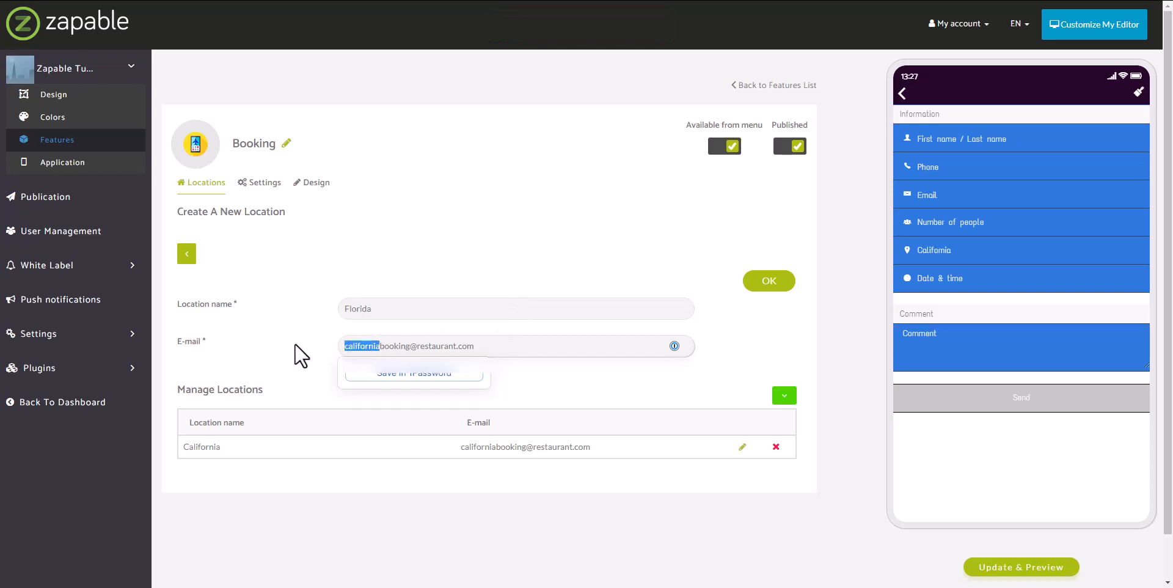
type("florida")
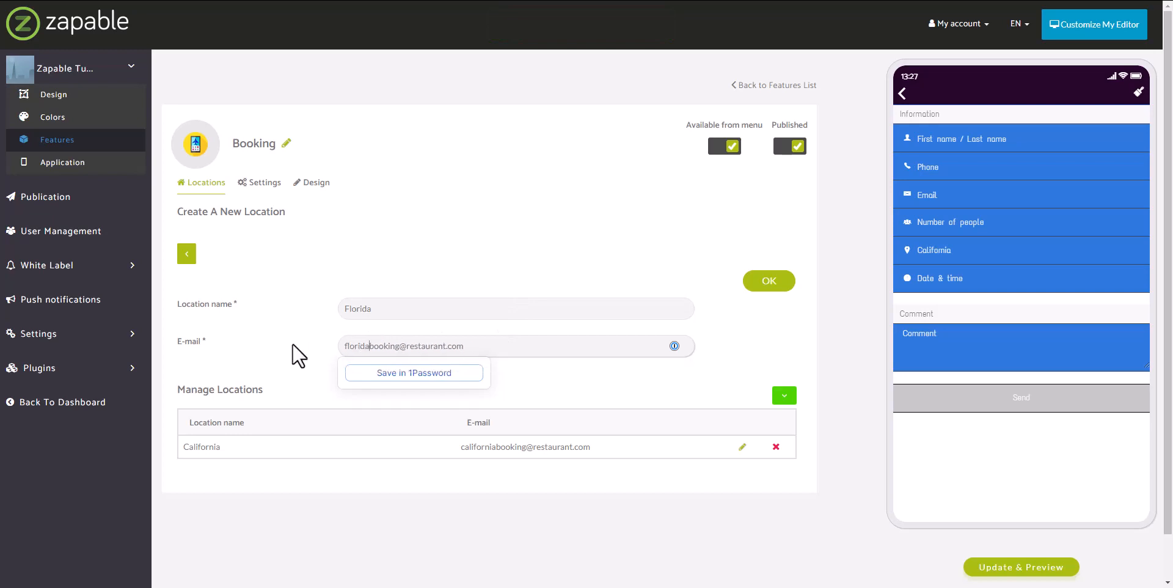
left_click(296, 354)
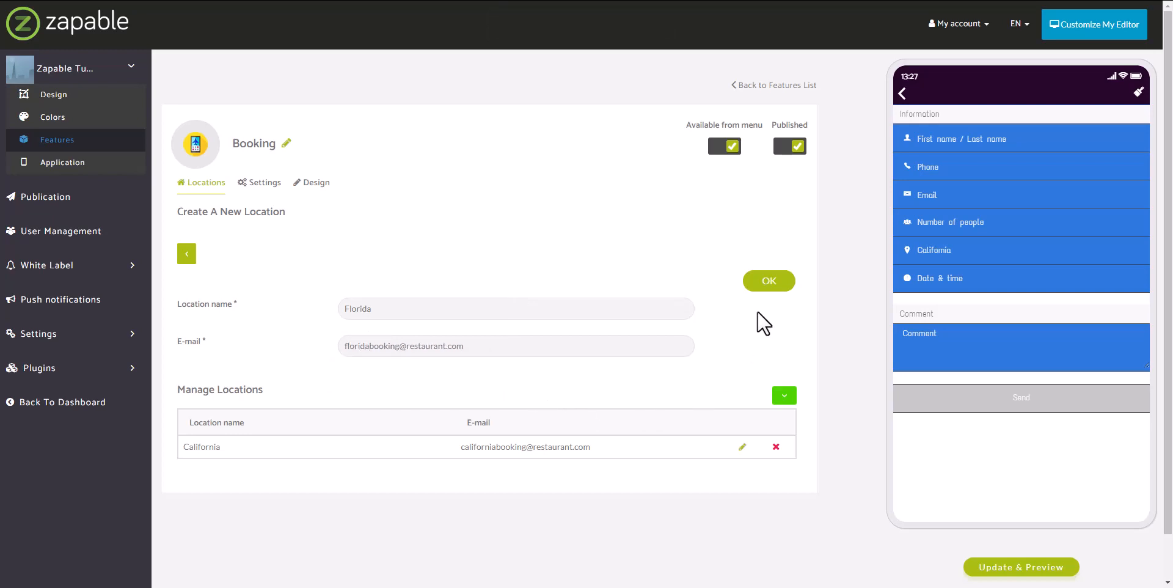
left_click(771, 286)
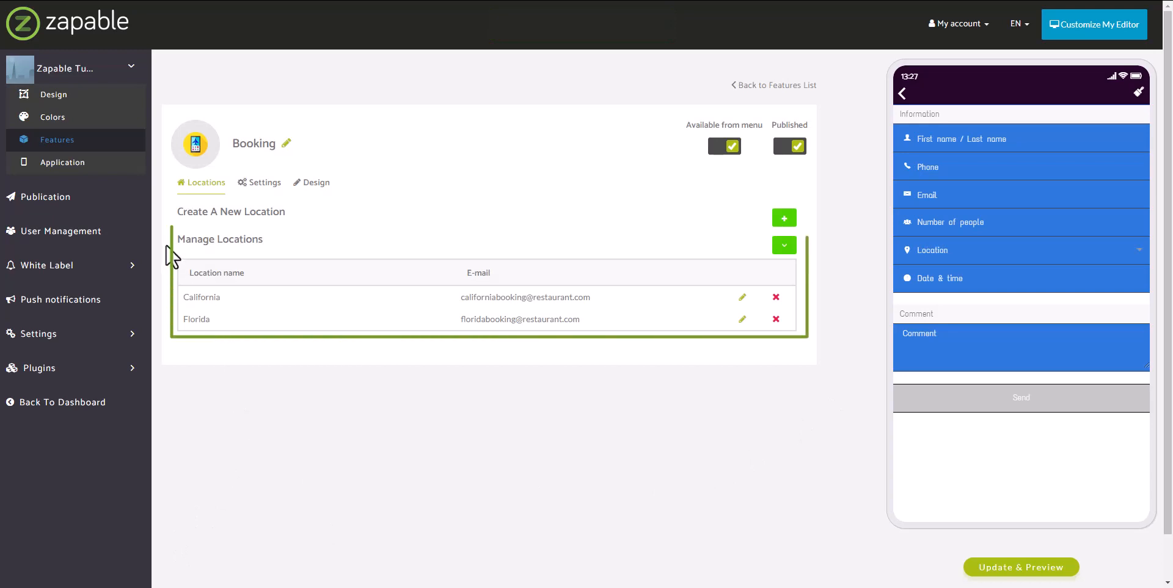
Check the saved California location unchanged, then go to the Booking Settings page
left_click_drag(178, 239, 274, 241)
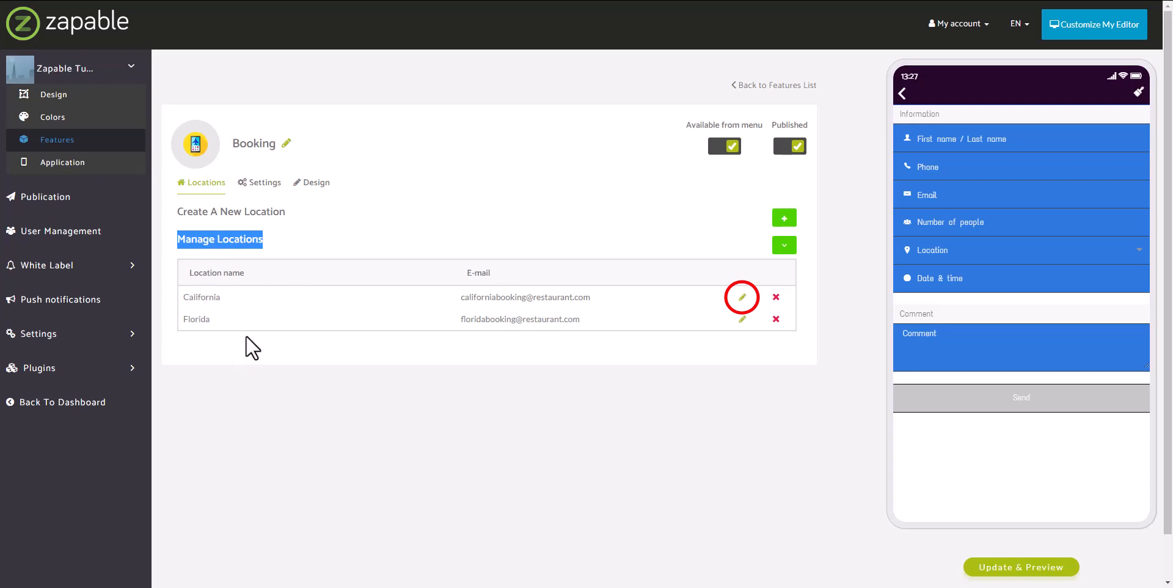
left_click(742, 298)
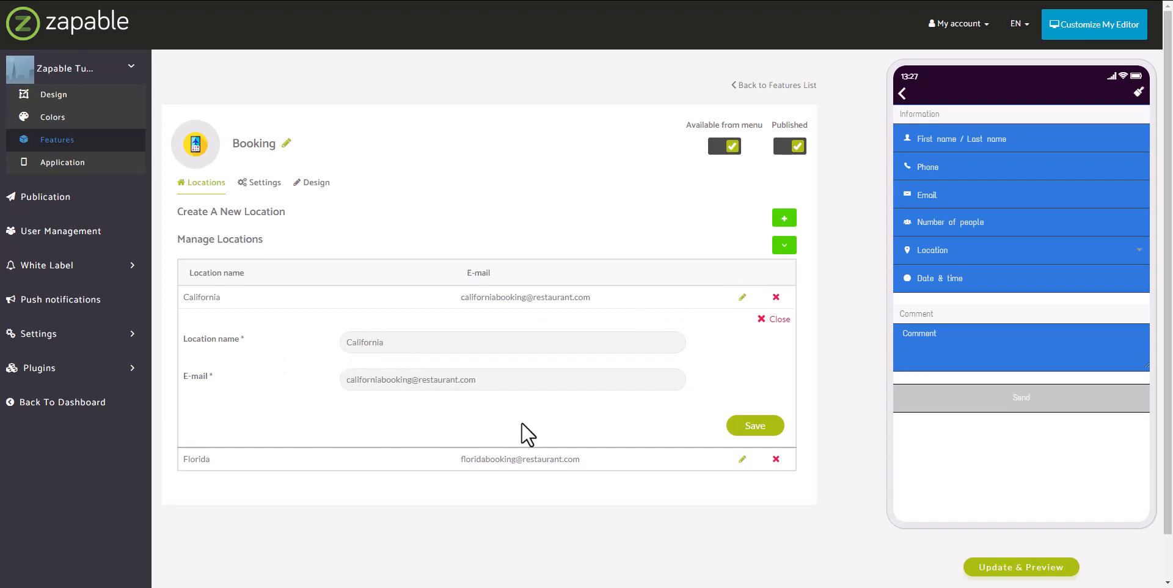
left_click(772, 324)
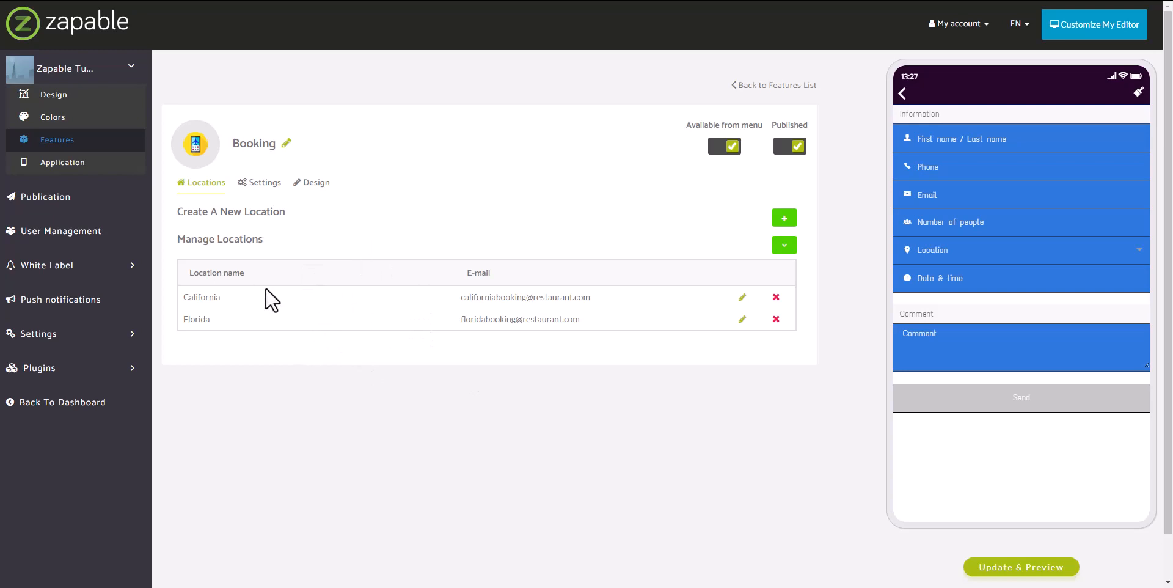
left_click(273, 191)
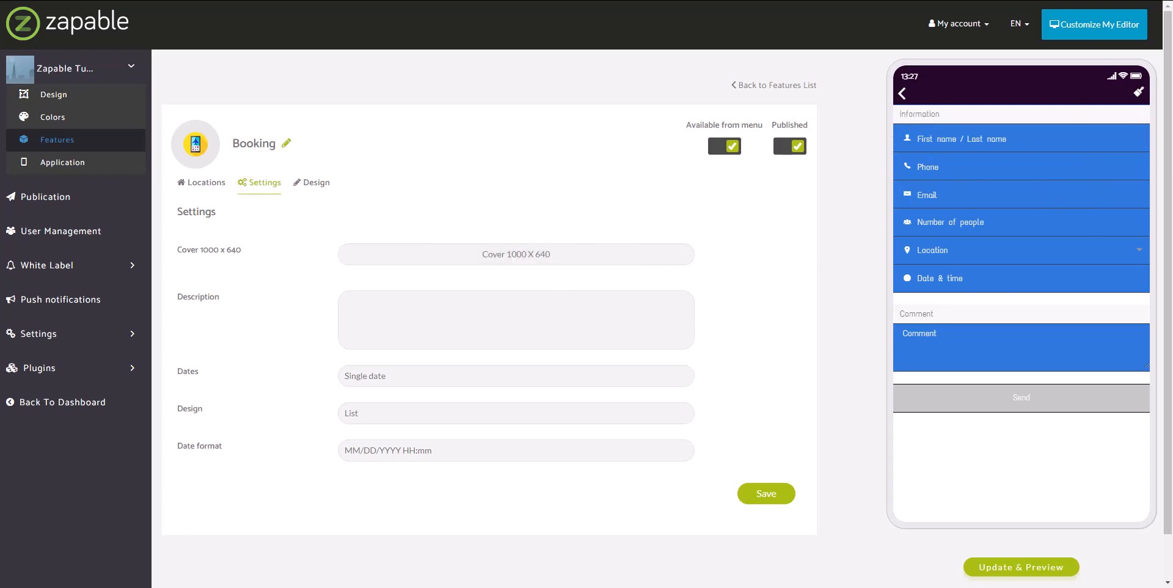
Preview the 1000x640 image from Downloads and keep the cover file picker ready
left_click(620, 261)
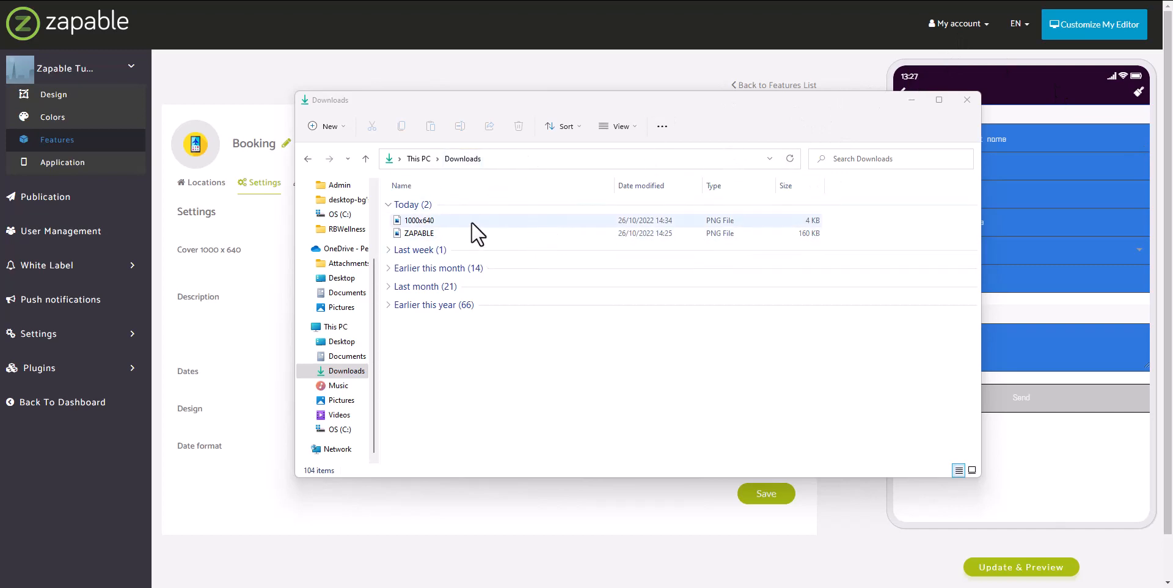
left_click(423, 224)
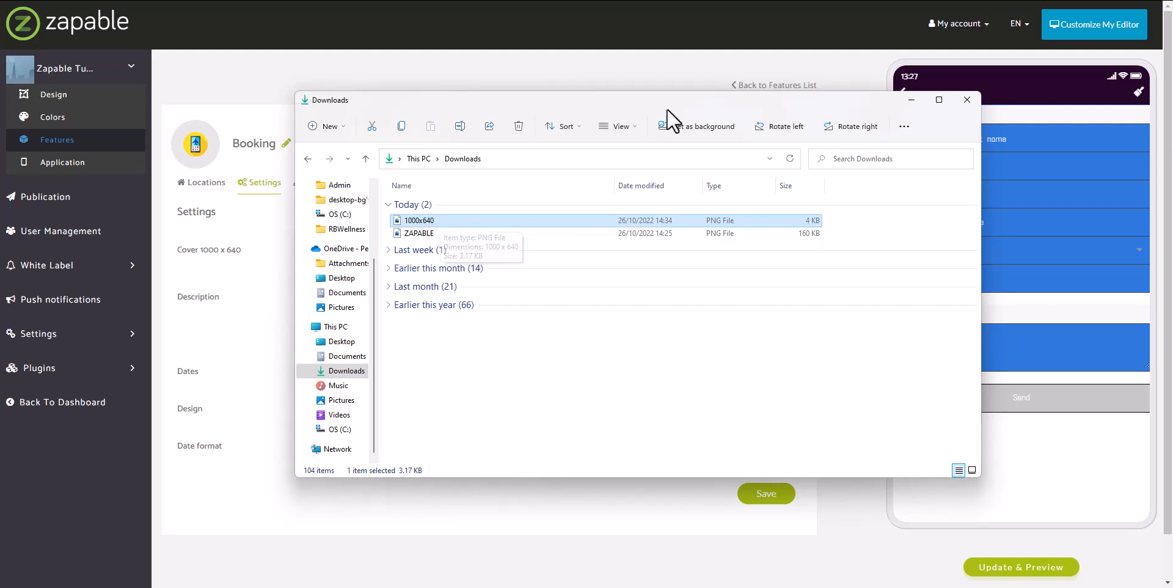
left_click_drag(666, 104, 944, 129)
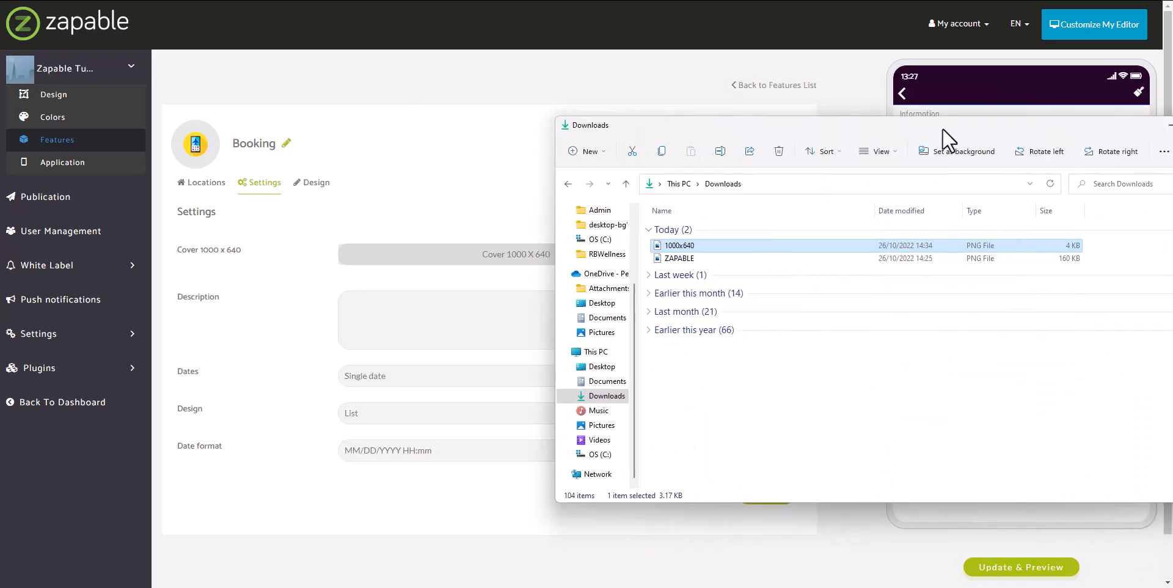
double_click(761, 244)
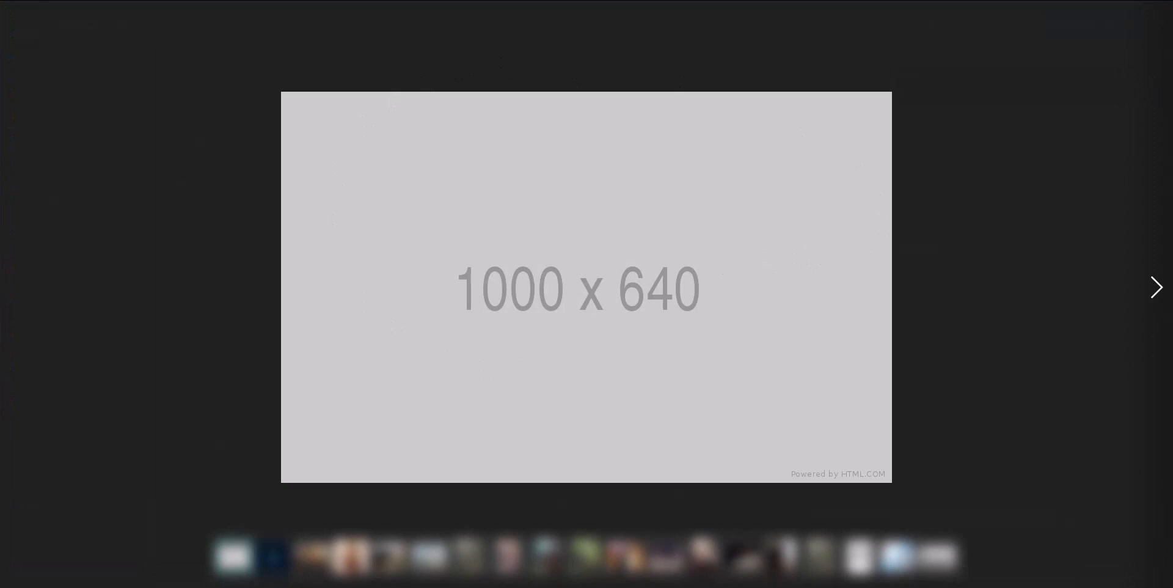
key("Escape")
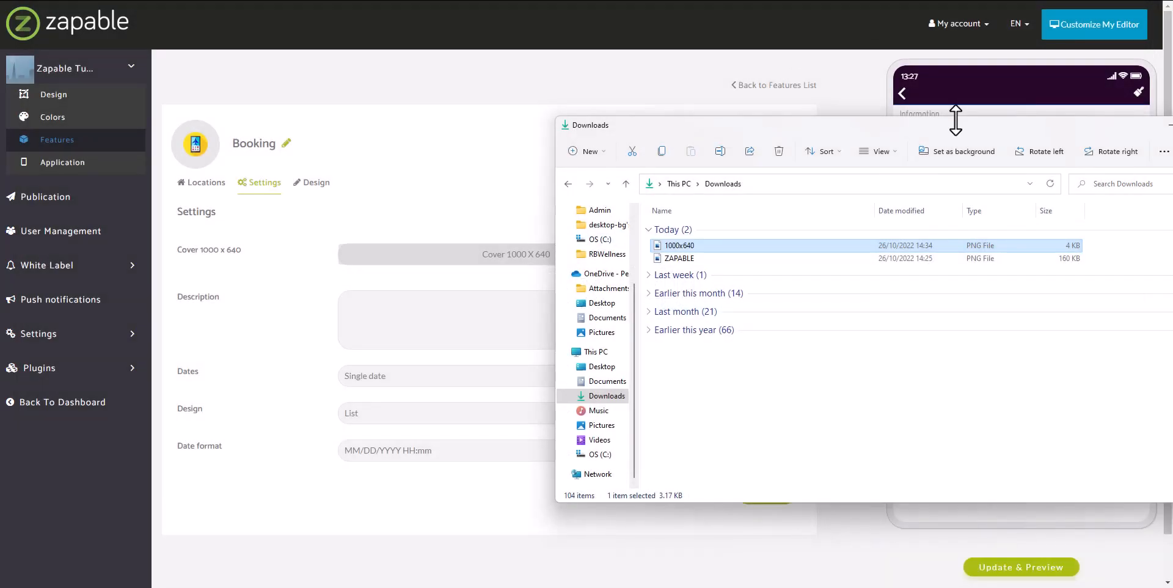
left_click_drag(955, 118, 1172, 116)
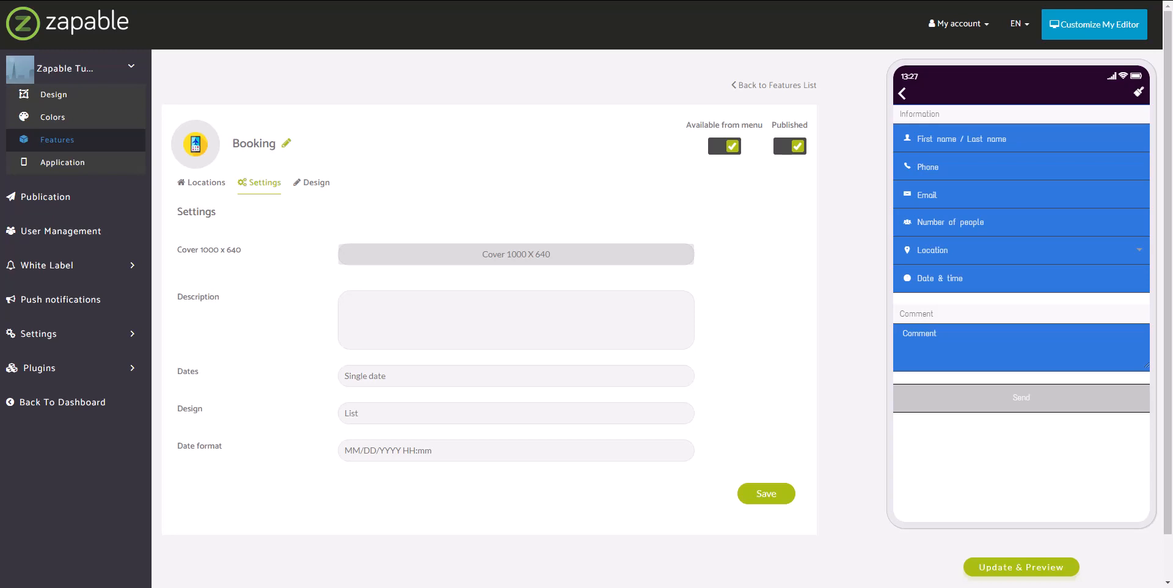
left_click_drag(903, 160, 686, 135)
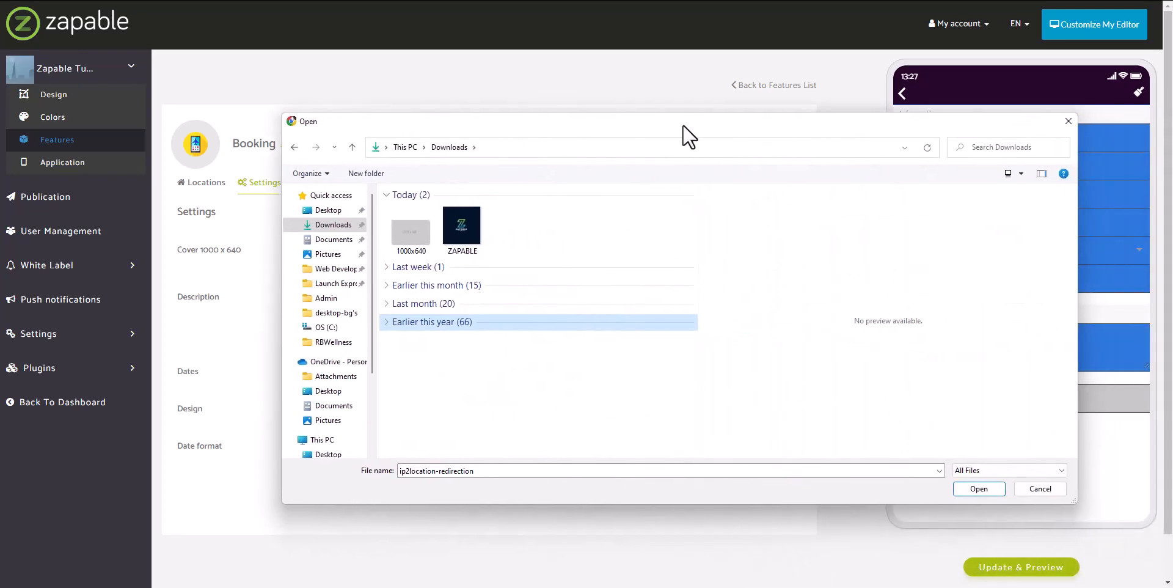
Upload the 1000x640 image as the Booking cover, trimming the crop area before confirming
left_click(405, 241)
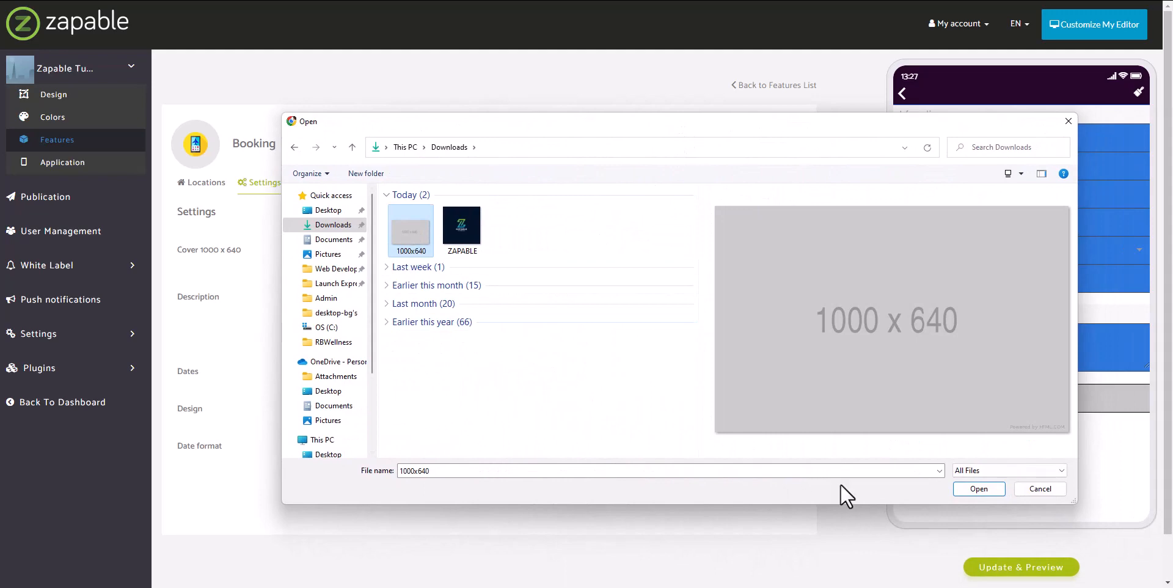
left_click(979, 489)
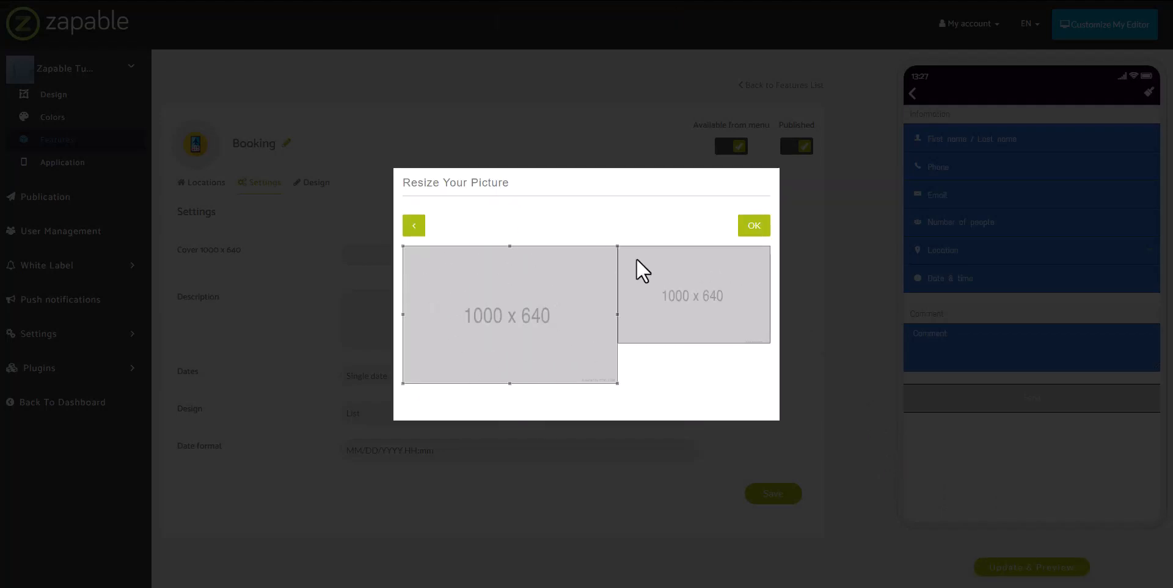
mouse_move(618, 245)
left_mouse_down()
mouse_move(512, 316)
mouse_move(617, 249)
left_mouse_up()
left_click(754, 223)
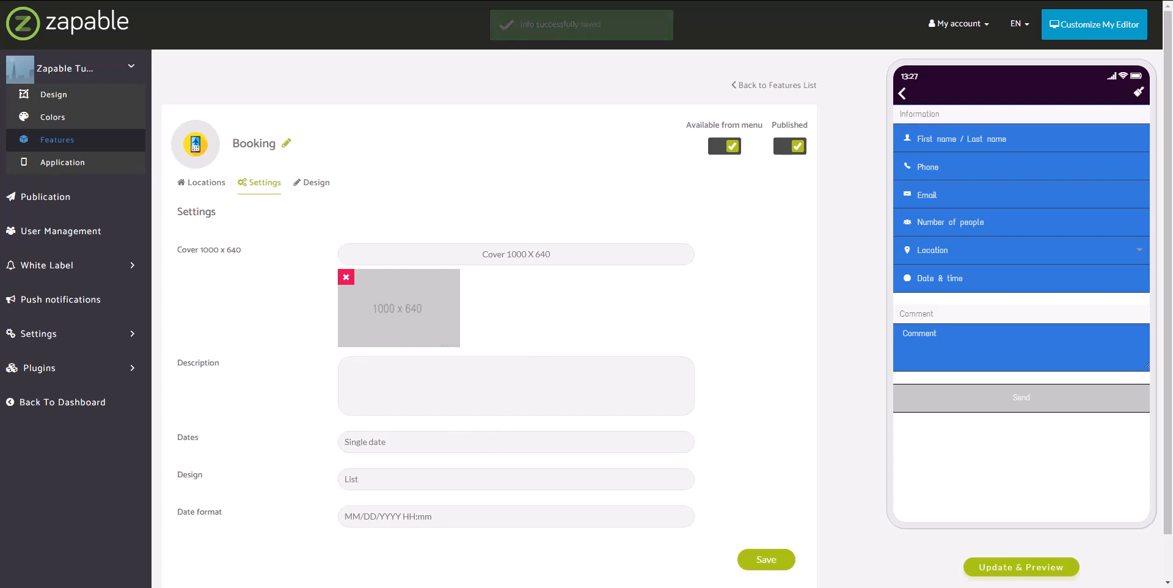
Enter the description 'This is a description.', leaving Dates on Single date and Design on List
left_click(340, 376)
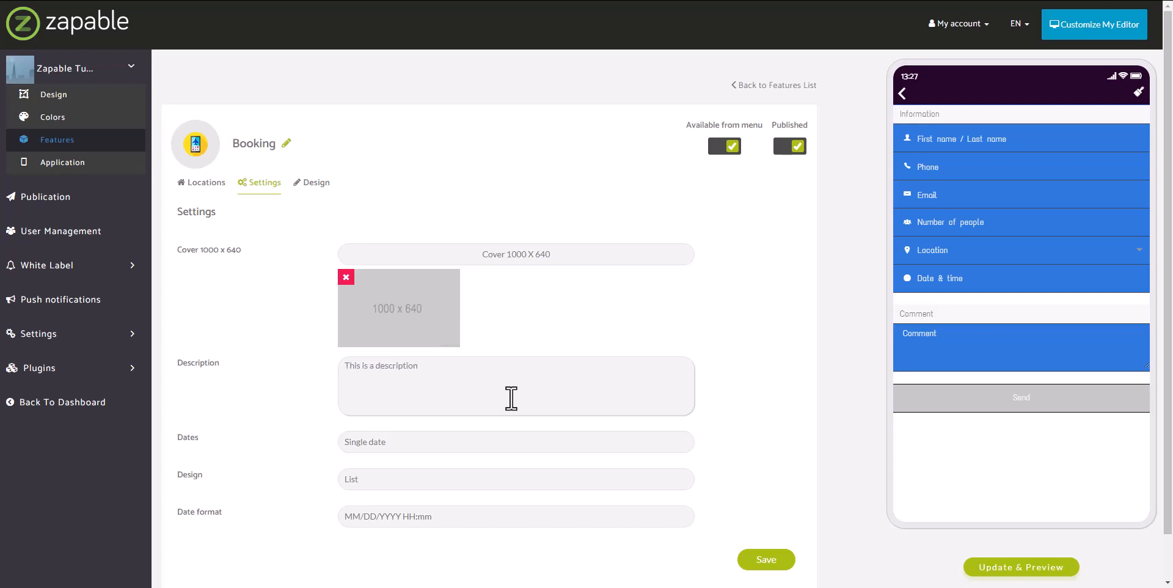
left_click(288, 445)
left_click(383, 441)
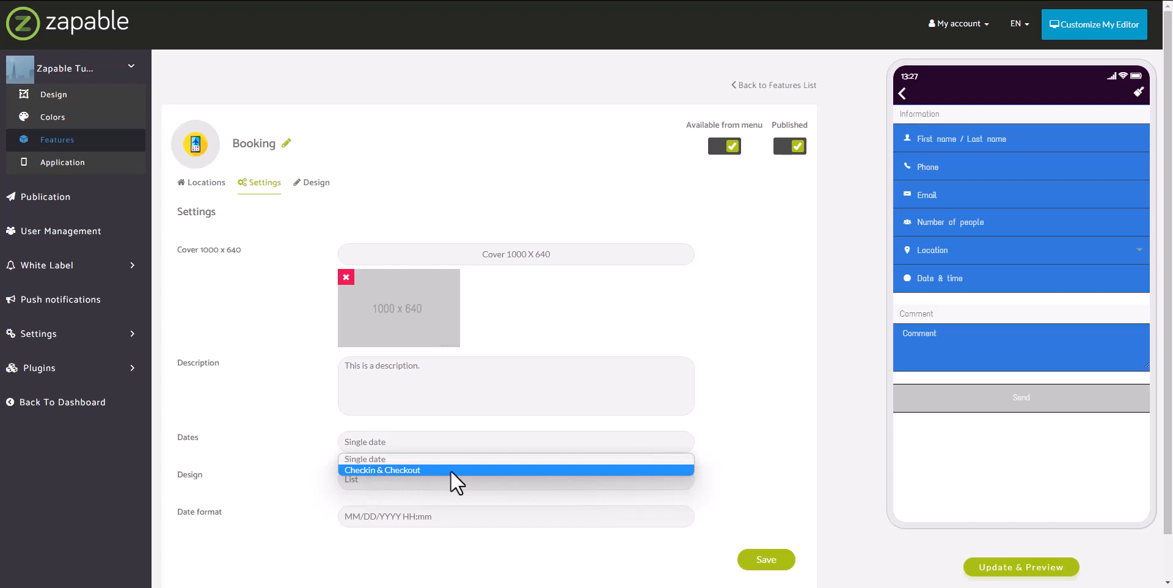
left_click(385, 461)
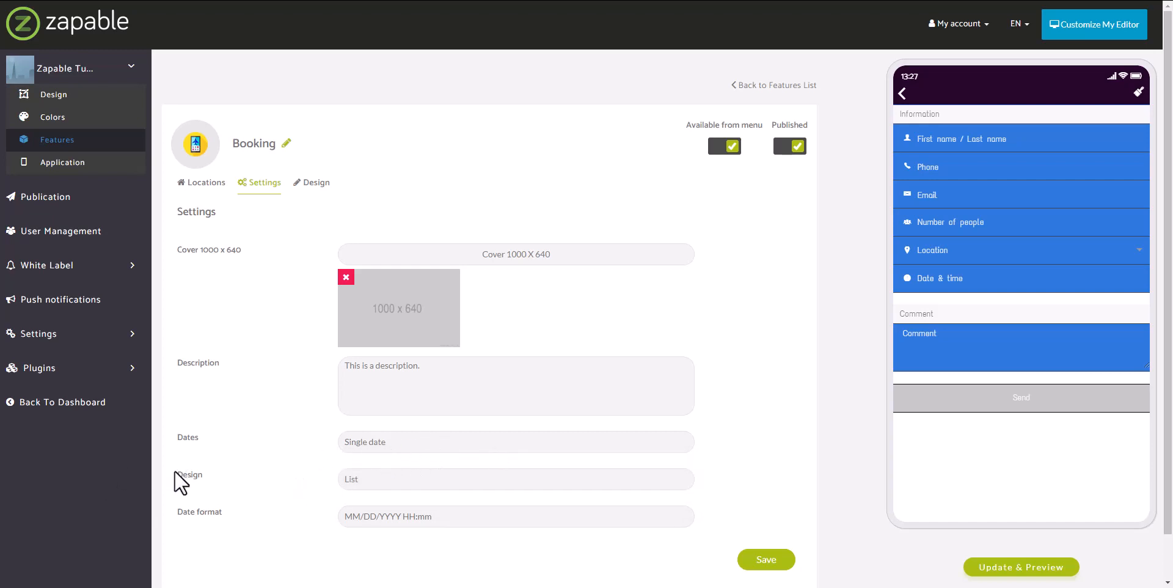
left_click(438, 479)
left_click(438, 480)
Change the date format to DD MM YYYY HH:mm and save the settings
scroll(314, 477, "down", 2)
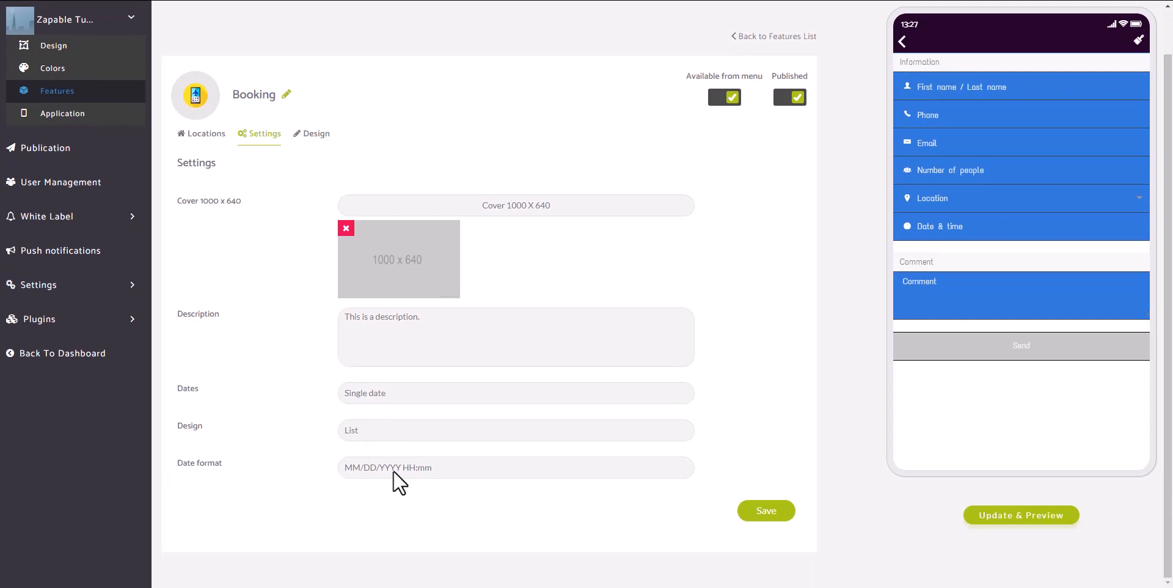
left_click(418, 474)
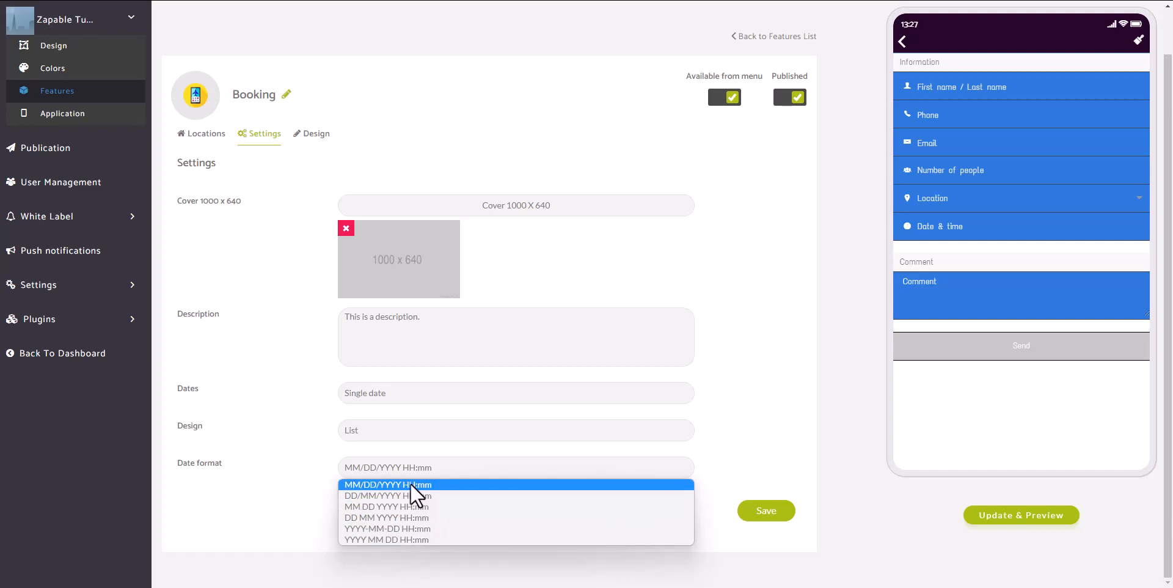
left_click(391, 518)
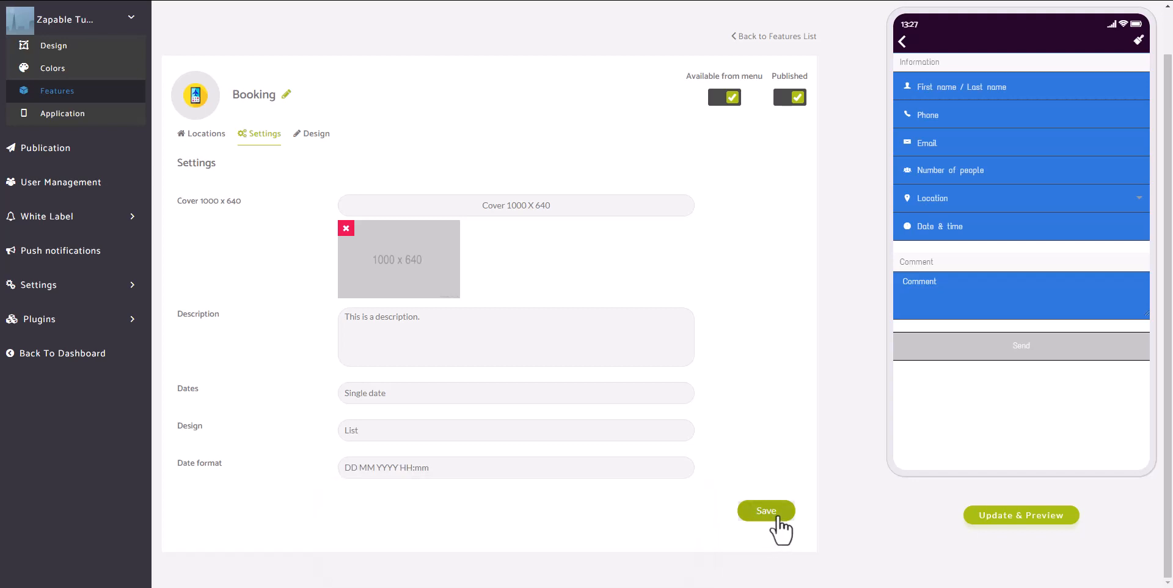
left_click(767, 512)
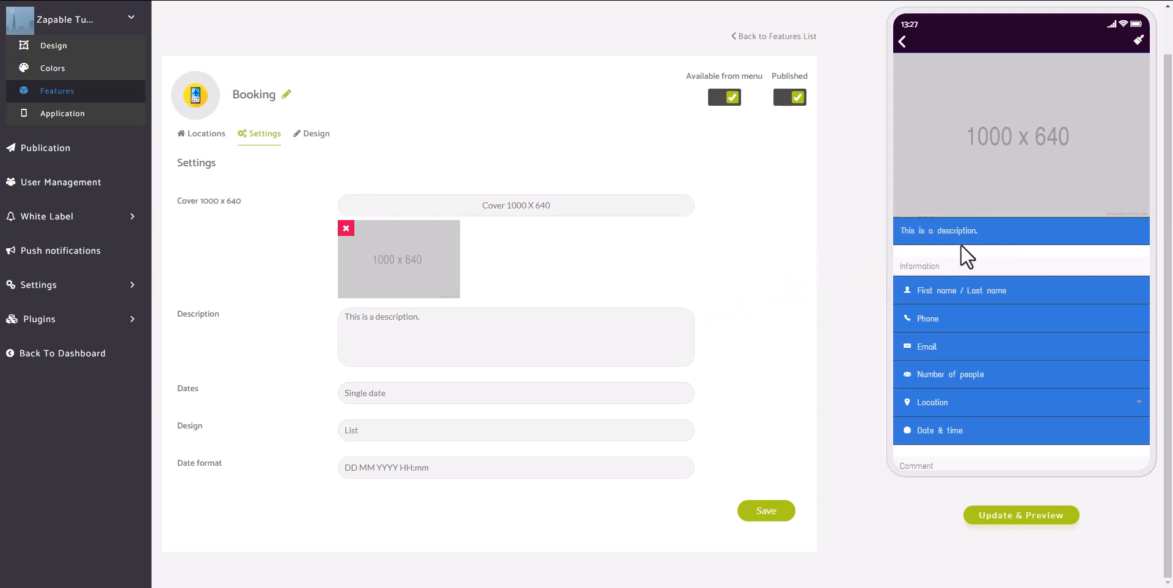
left_click_drag(450, 318, 335, 324)
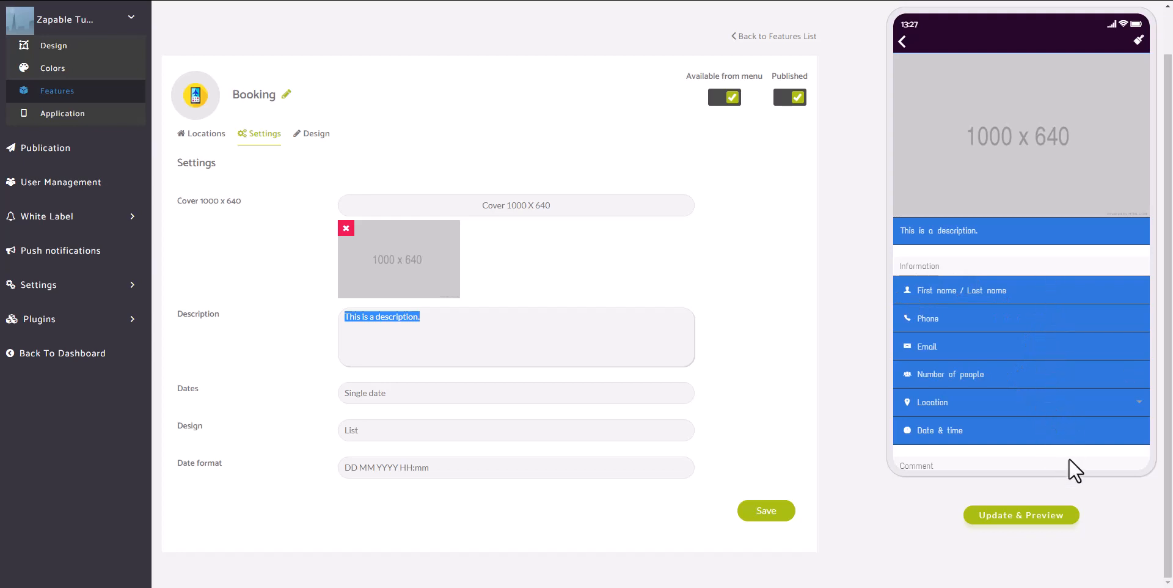
scroll(997, 446, "down", 3)
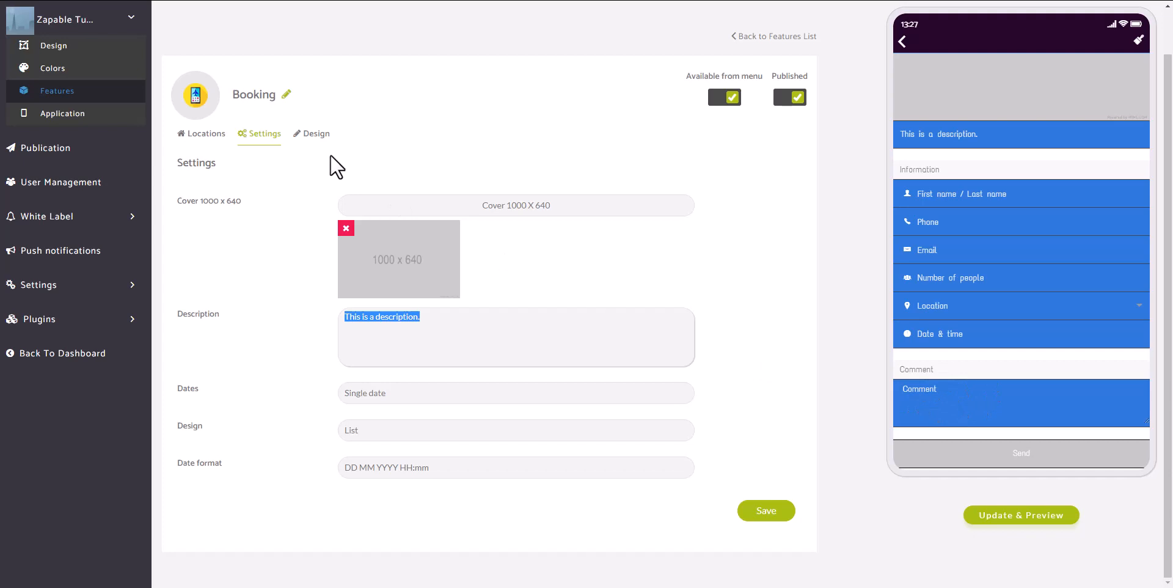
mouse_move(1039, 110)
left_mouse_down()
mouse_move(1043, 287)
mouse_move(1038, 126)
left_mouse_up()
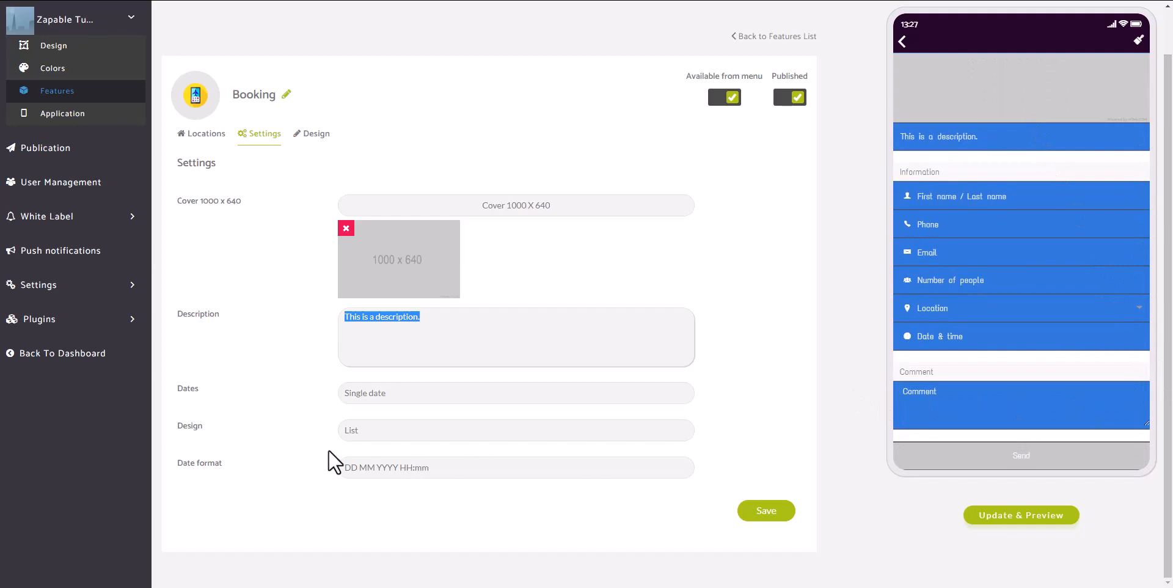
left_click(379, 429)
Switch the Design to Card, save, and scroll through the Card-style preview form
left_click(350, 457)
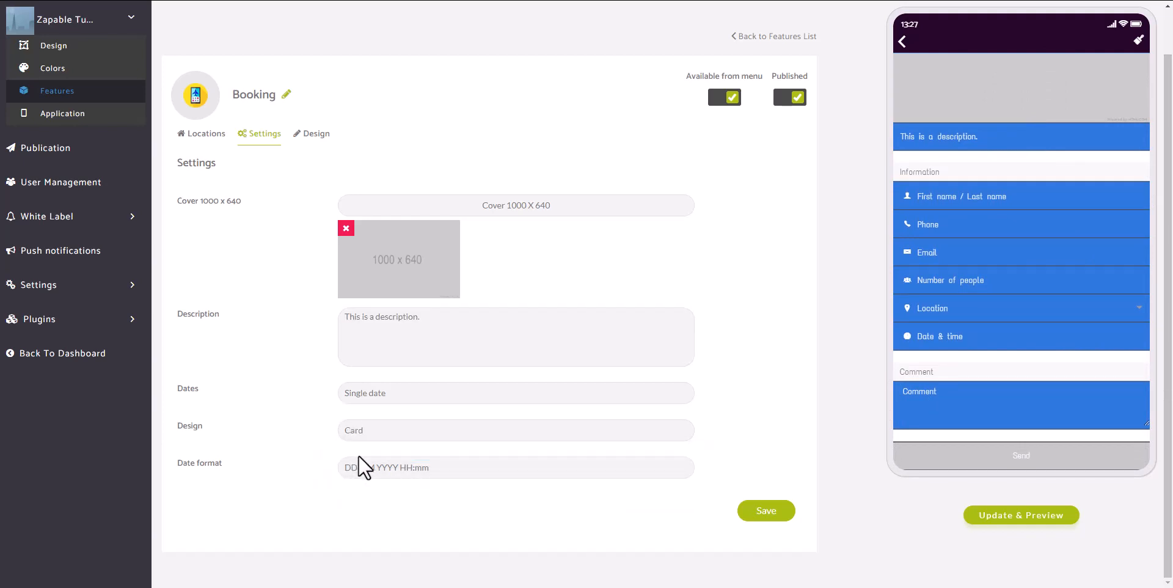
left_click(758, 515)
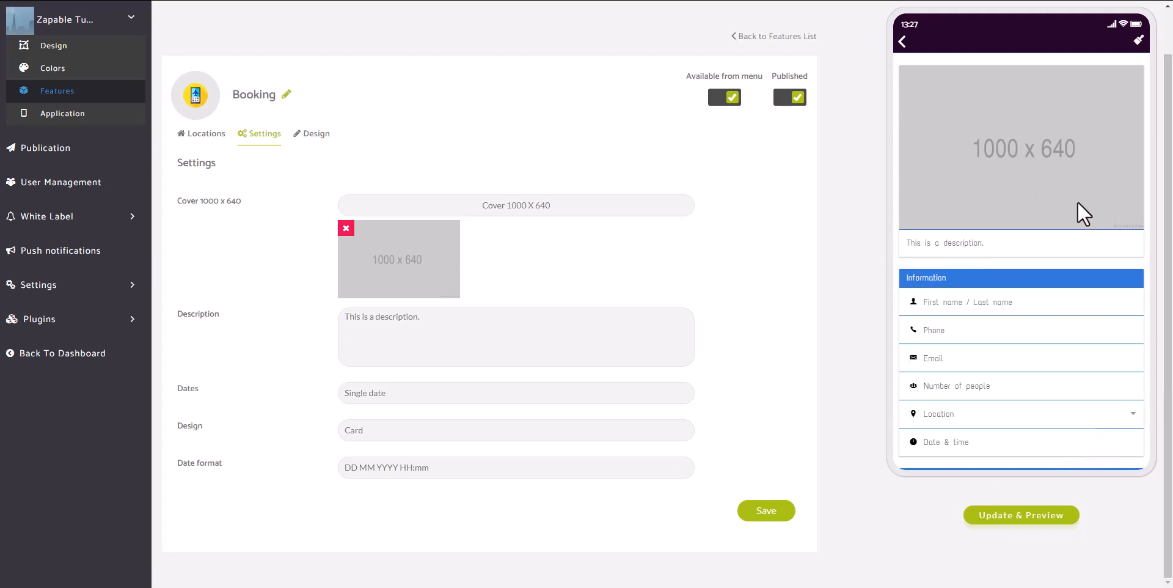
scroll(1076, 210, "down", 3)
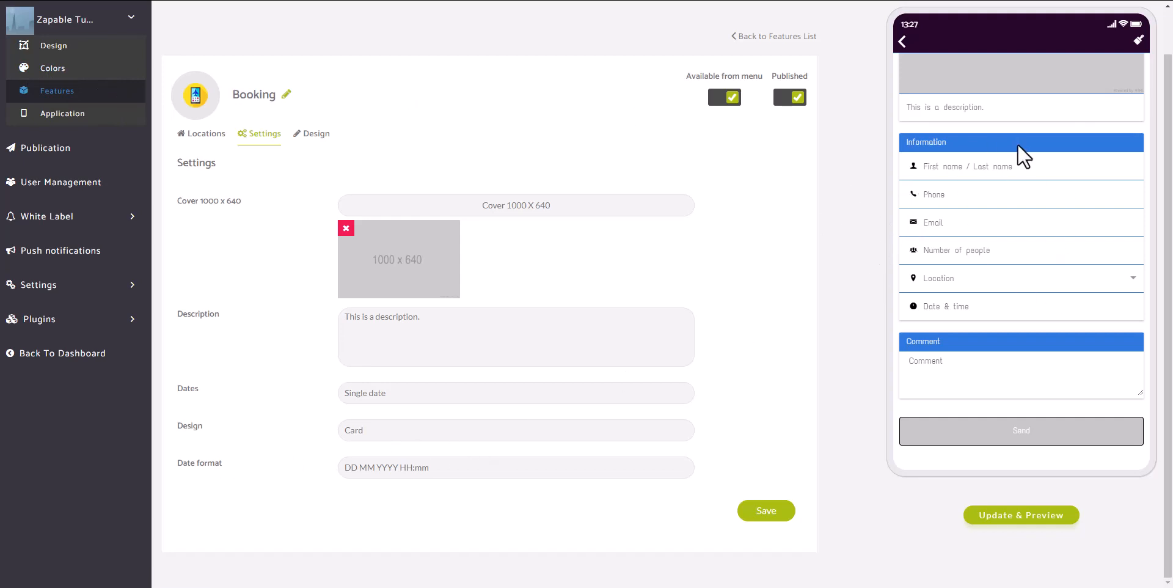
scroll(1021, 155, "up", 3)
scroll(1018, 333, "down", 3)
Fill the preview booking form with location California and date 11/20/2022 14:38, then start a comment
left_click(1033, 282)
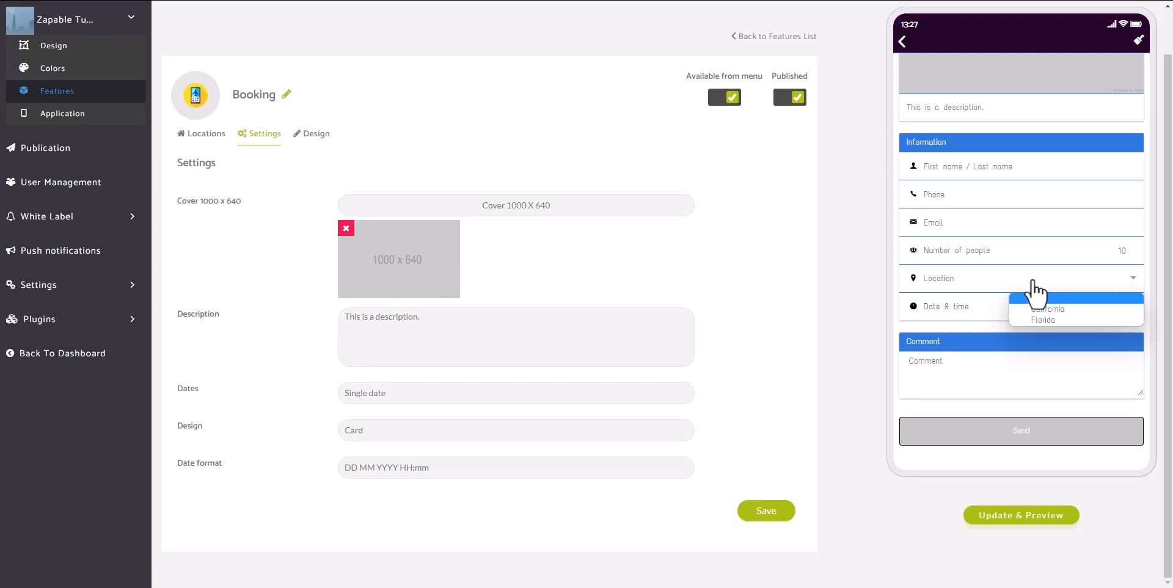
left_click(1080, 309)
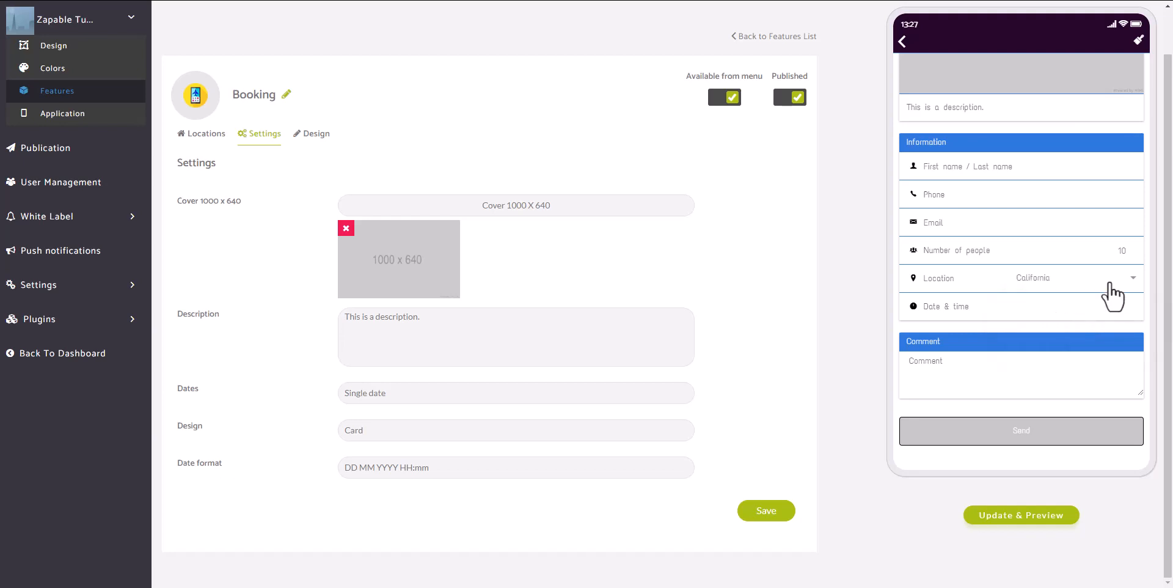
left_click(1109, 313)
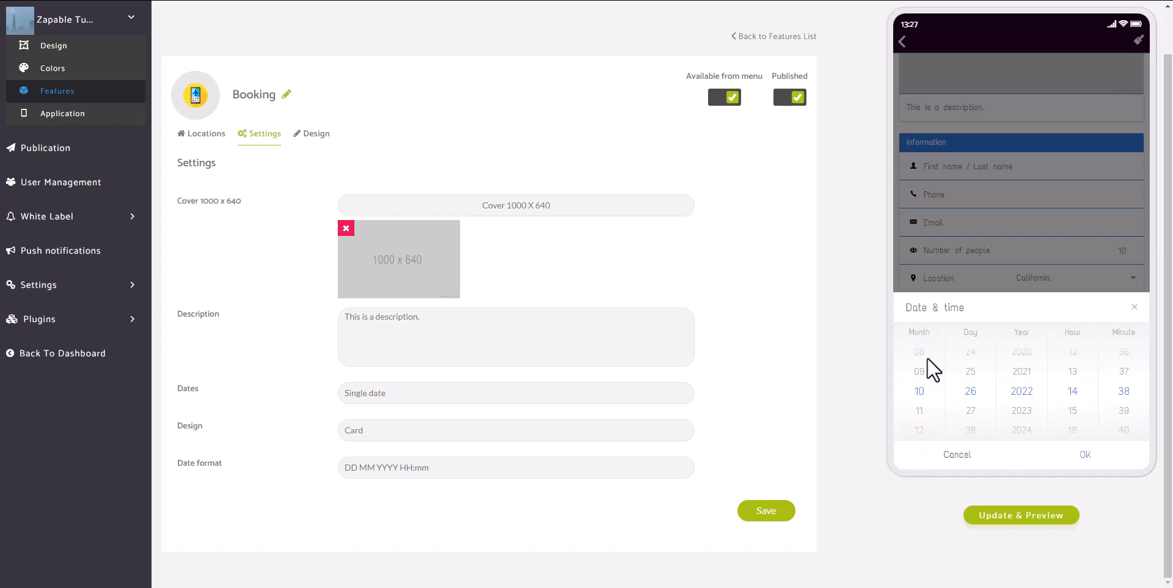
scroll(924, 391, "up", 6)
left_click_drag(924, 400, 925, 226)
left_click_drag(974, 362, 985, 449)
left_click_drag(979, 365, 1001, 454)
left_click(1091, 460)
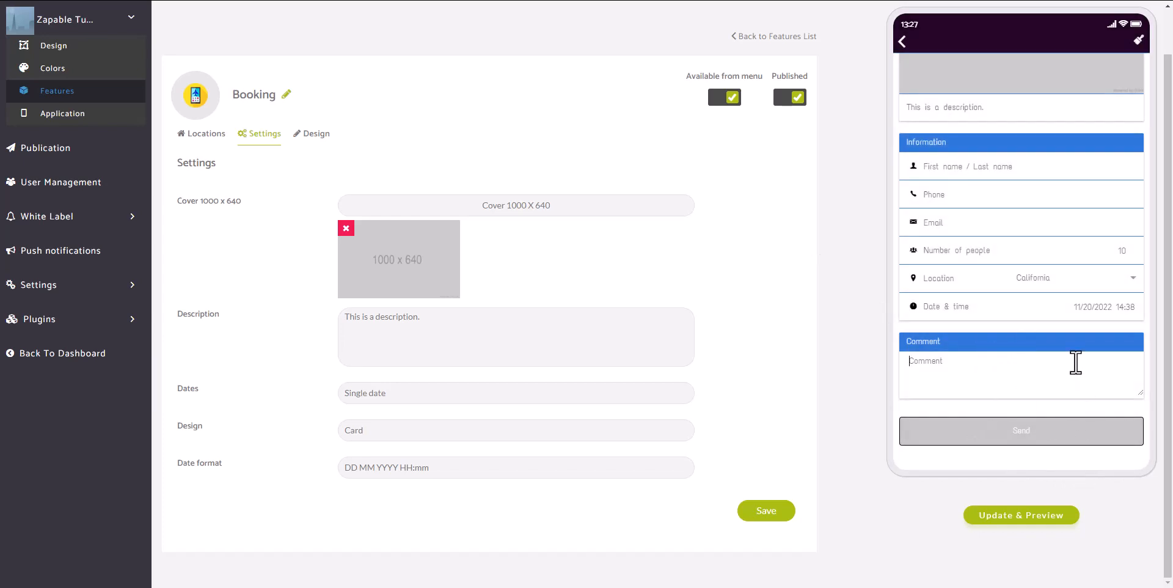
left_click(1041, 364)
Show the Design tab's portrait 1080x1920 and landscape 1920x1080 background image options
left_click(316, 134)
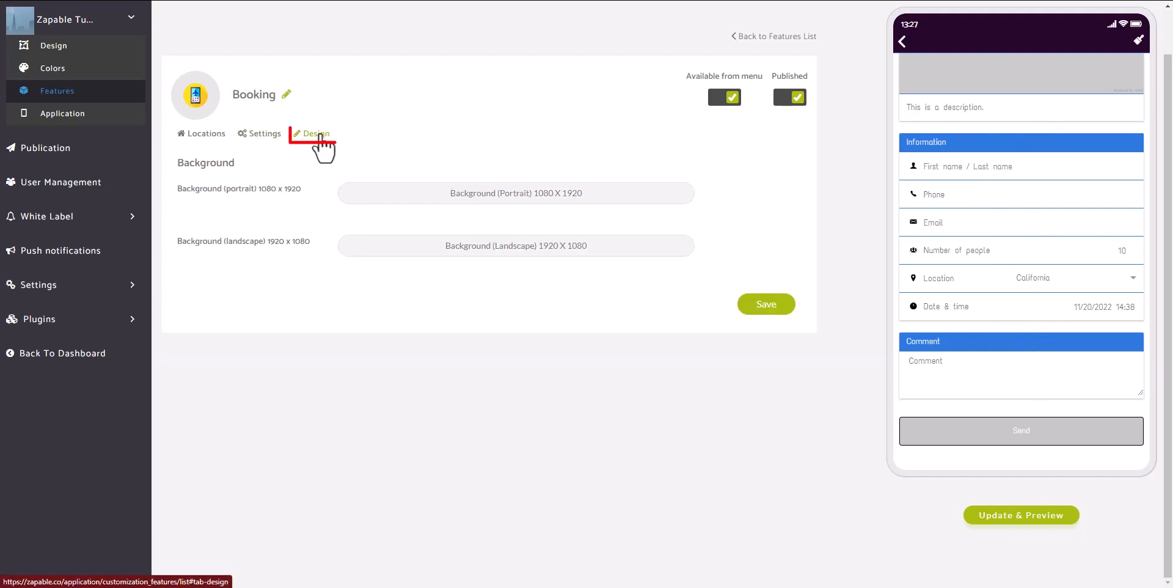
left_click_drag(1075, 150, 1082, 334)
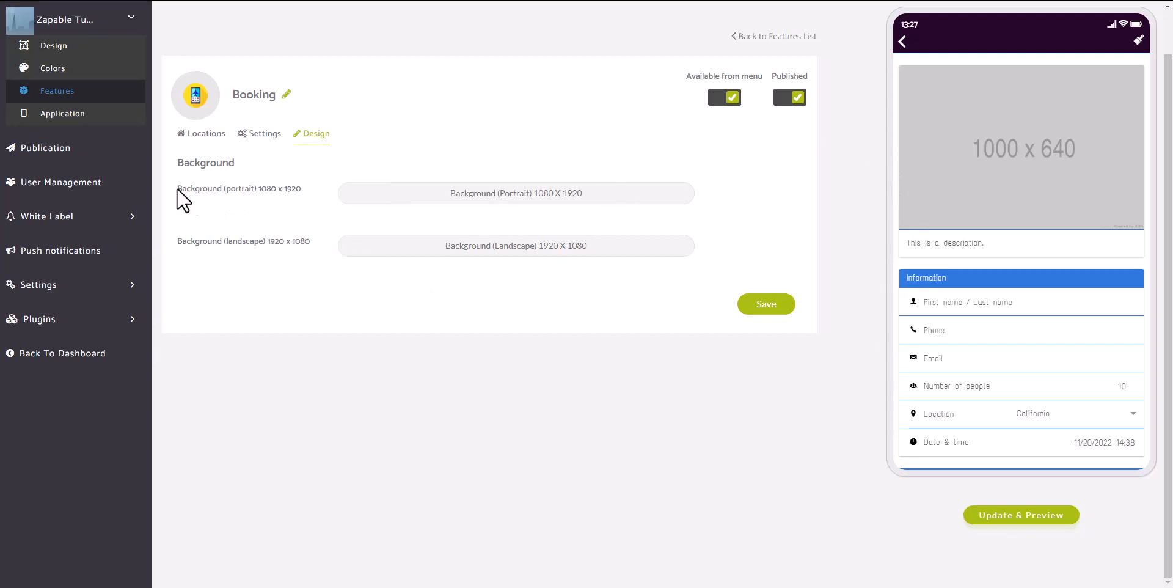
left_click_drag(177, 188, 302, 192)
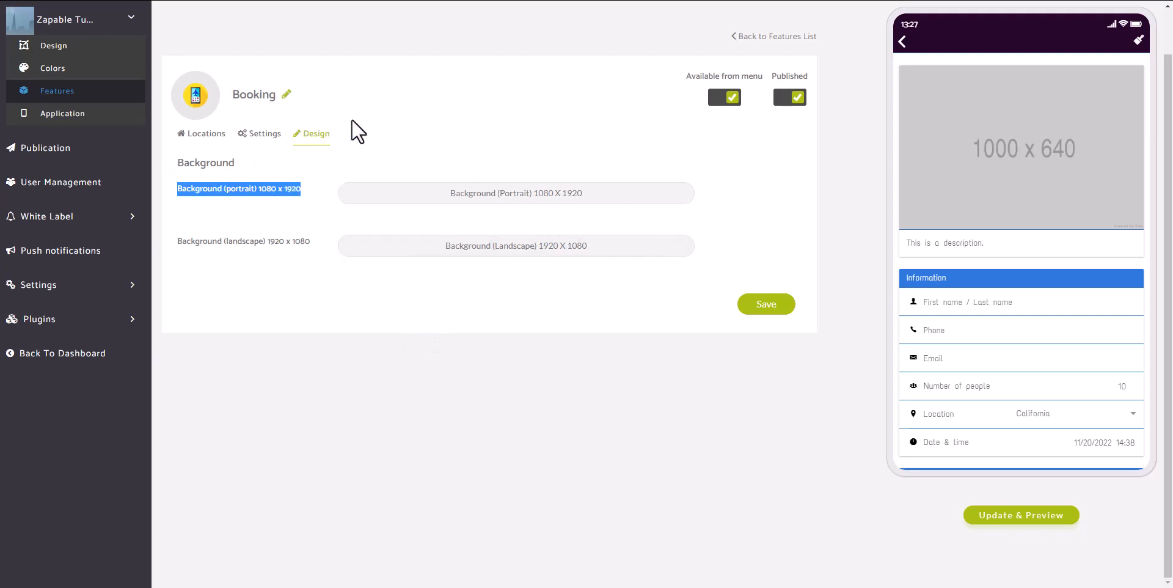
Rename the Booking feature to 'Book A Table' and confirm it
left_click(287, 97)
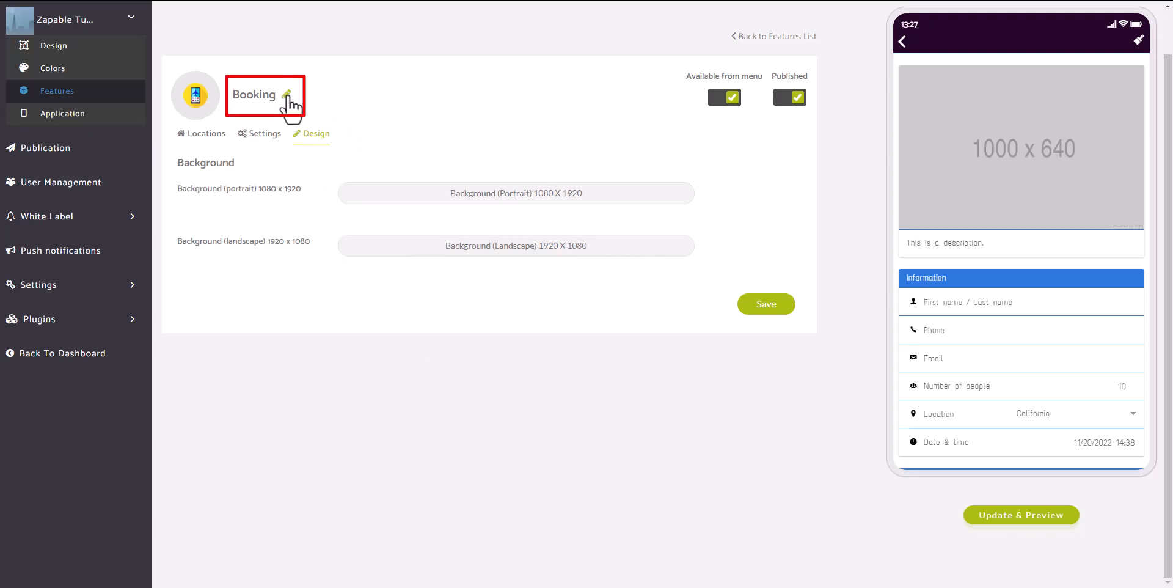
left_click(287, 96)
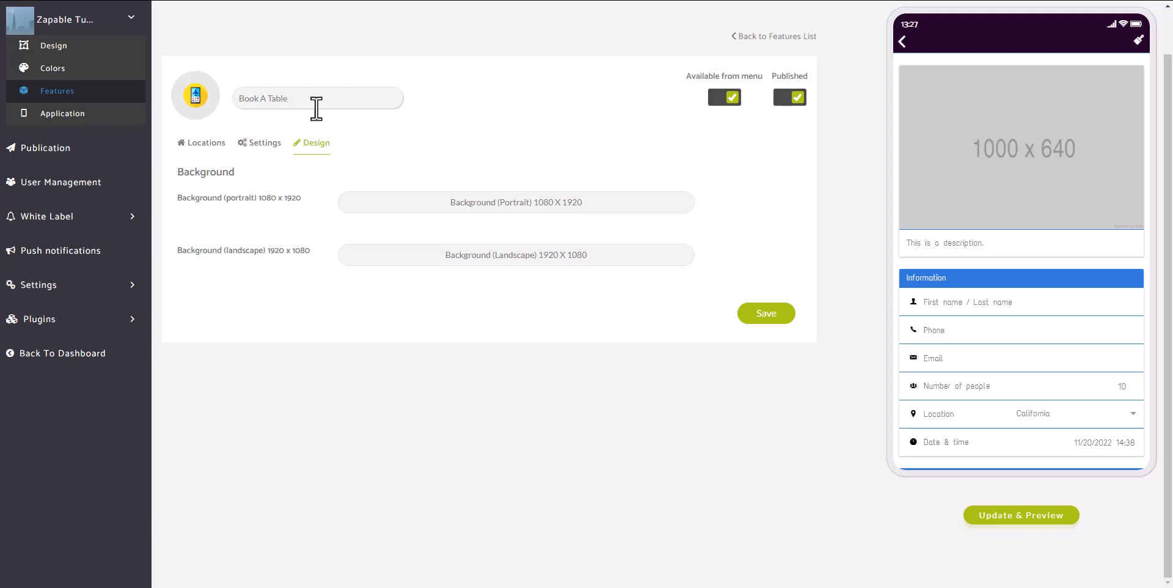
left_click(424, 119)
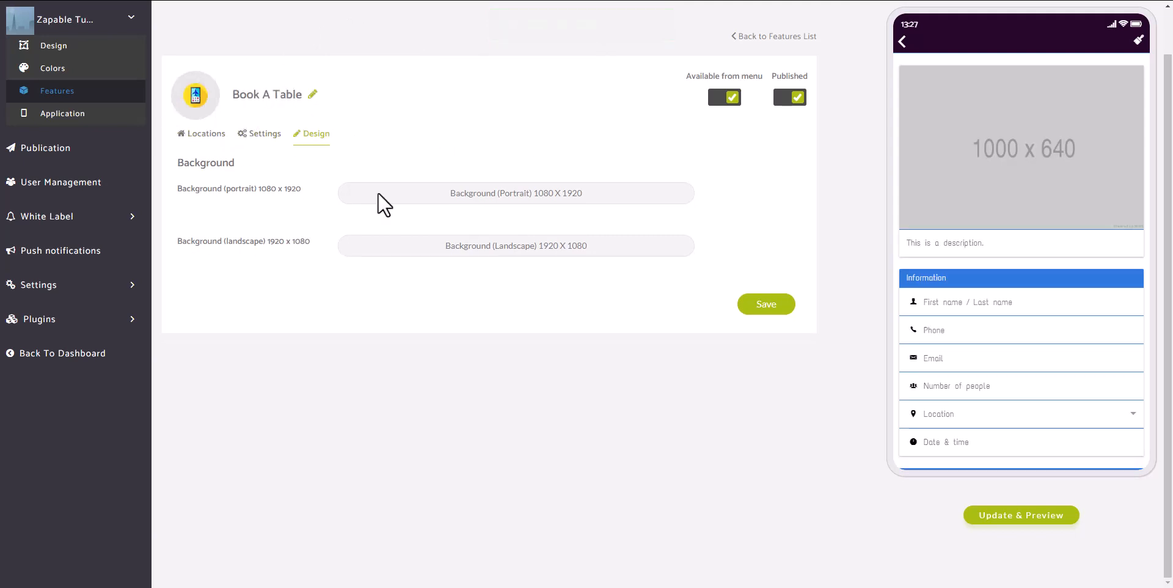
Update the app preview, view the Book A Table page, go back home, and refresh again
left_click(910, 52)
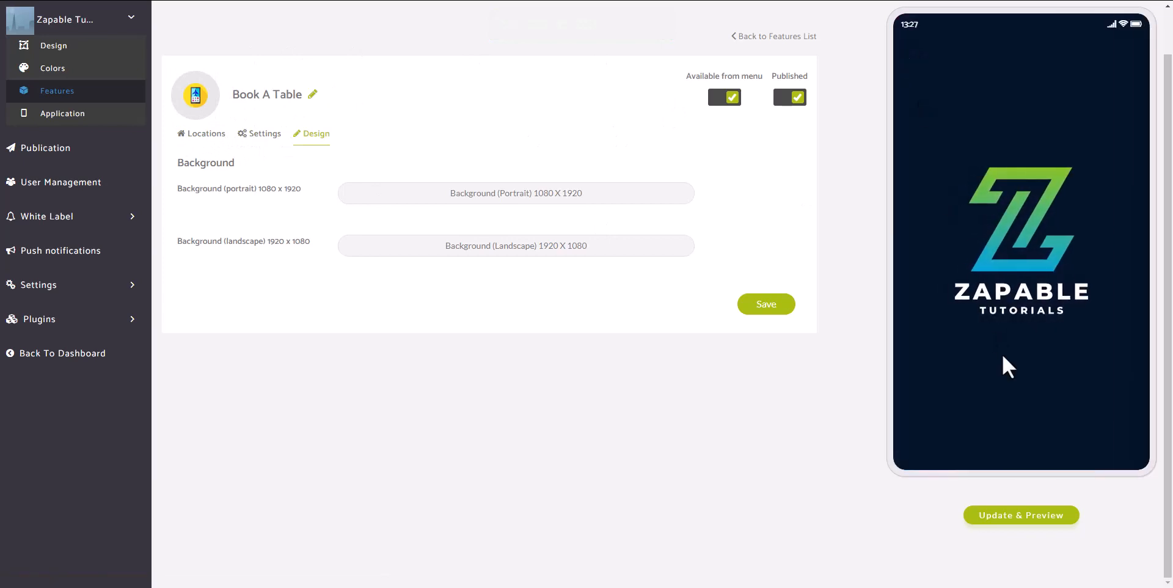
left_click(1025, 517)
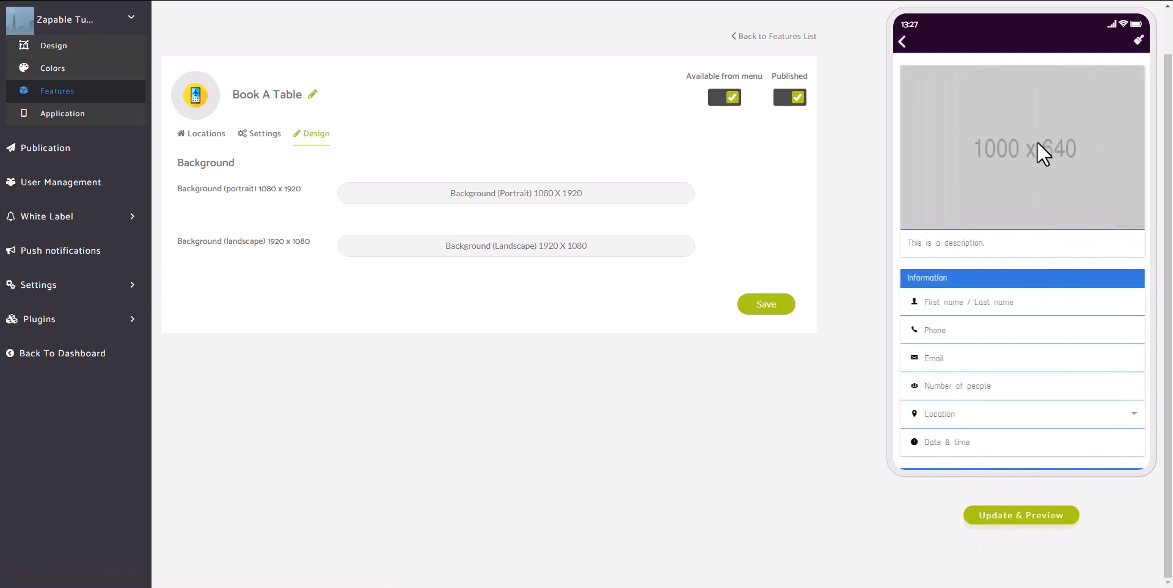
left_click(903, 42)
left_click(943, 97)
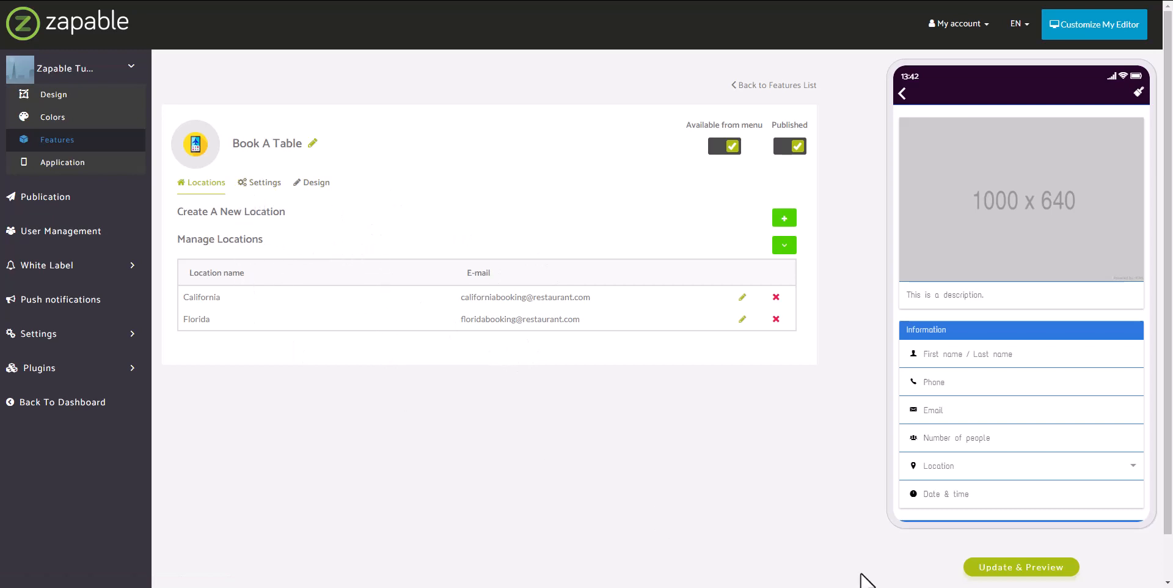
left_click(1033, 568)
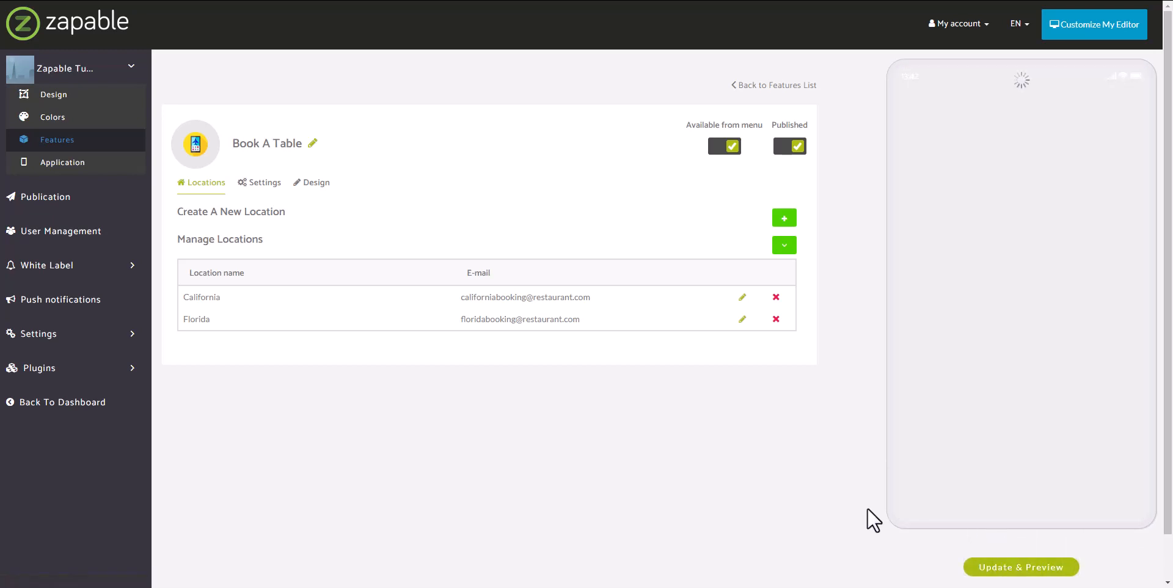